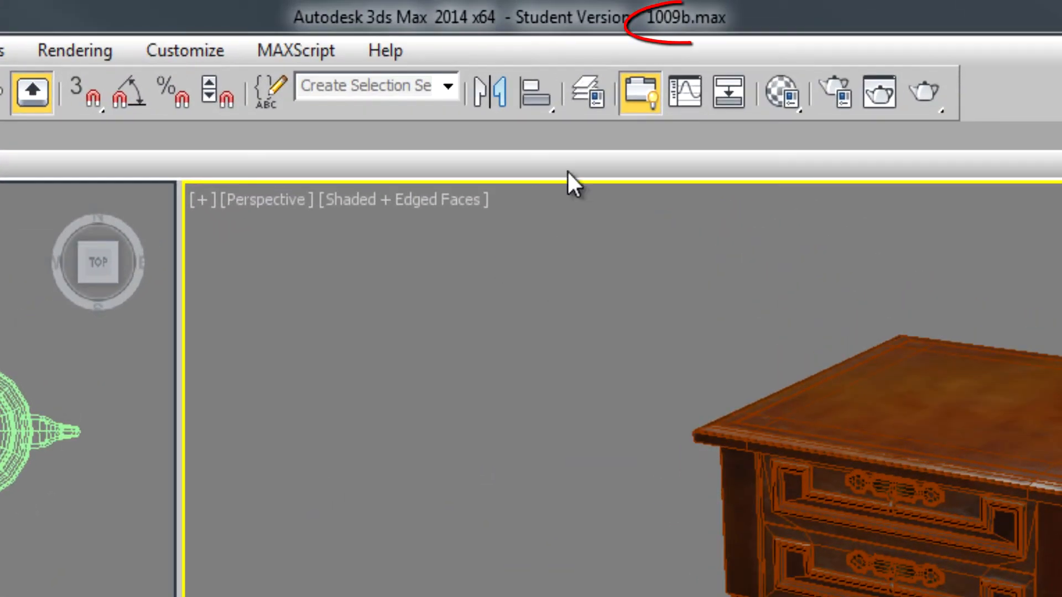
Select the end table, the box and the teapot one after another, finishing with the end table selected
{"action": "left_click", "coordinate": [1015, 457]}
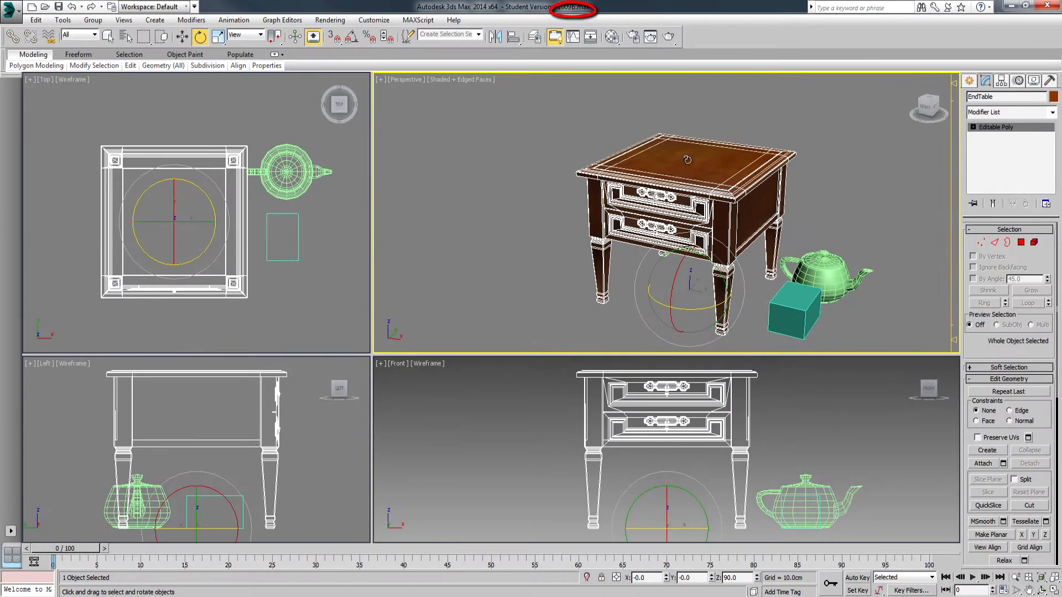
{"action": "left_click", "coordinate": [877, 155]}
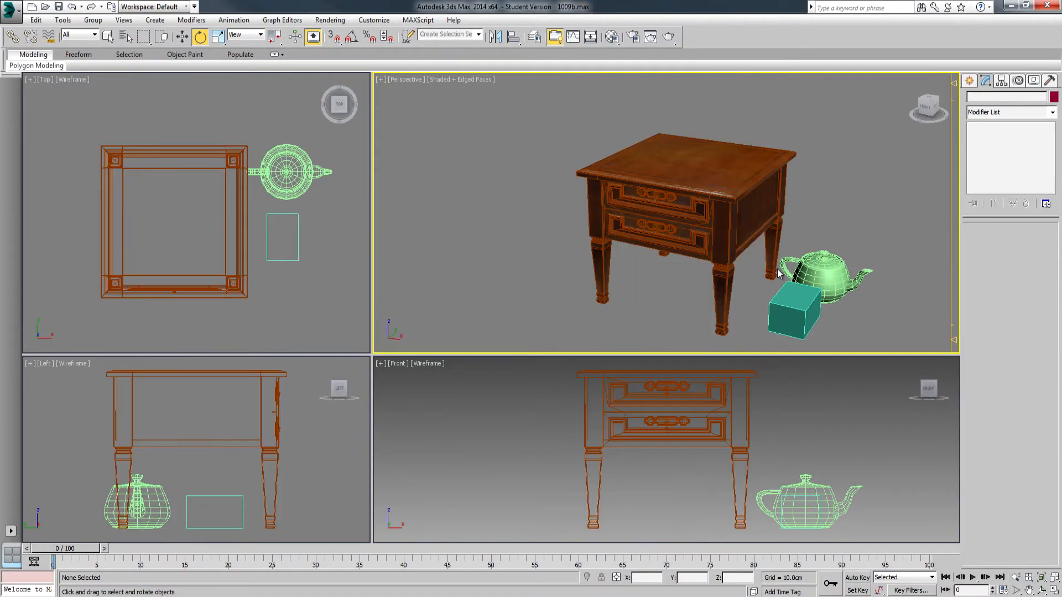
{"action": "left_click", "coordinate": [808, 311]}
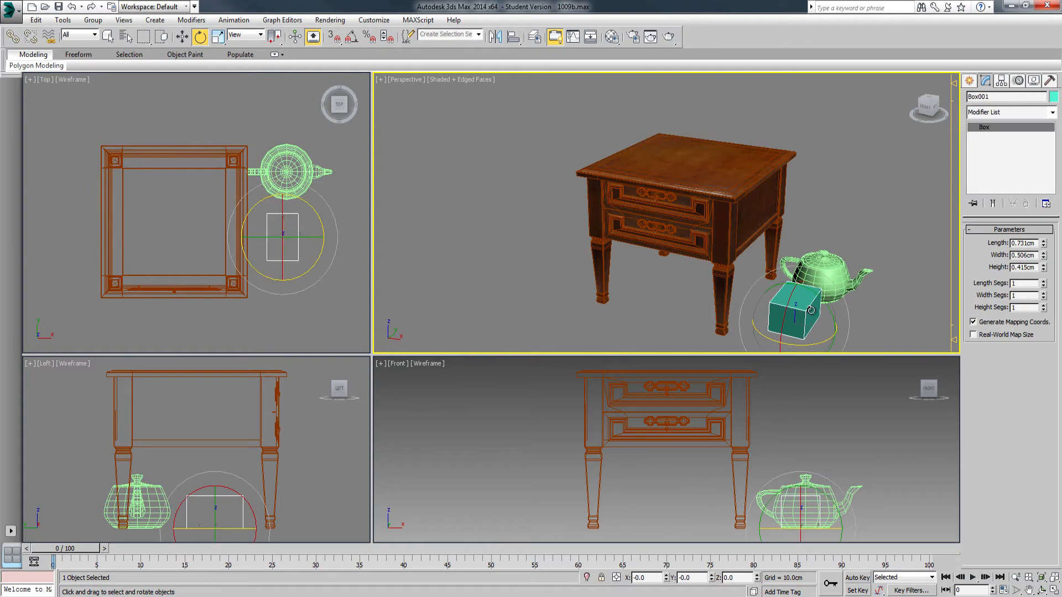
{"action": "left_click", "coordinate": [810, 257]}
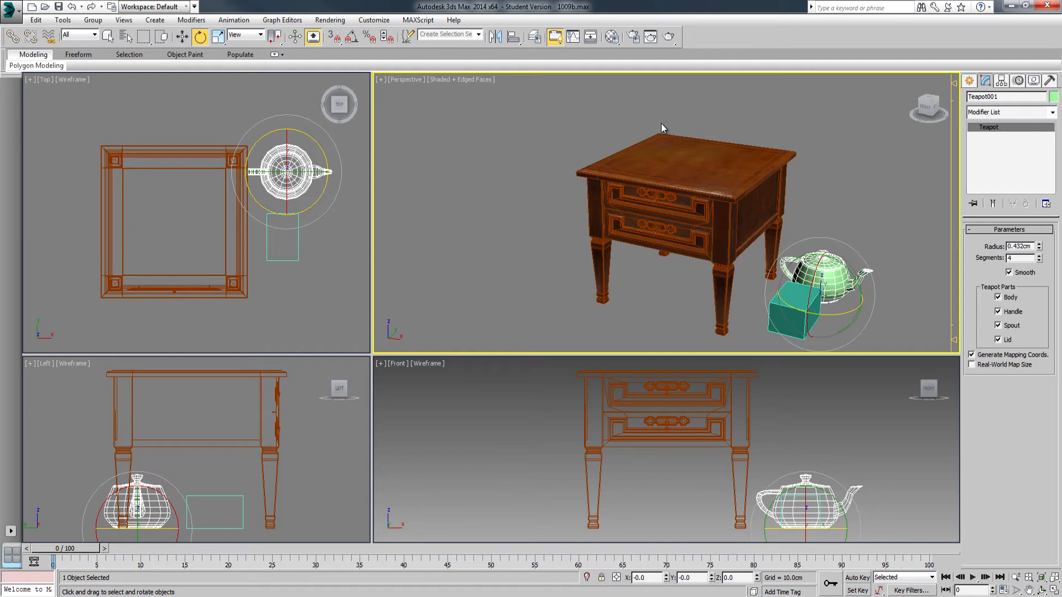
{"action": "left_click", "coordinate": [685, 199]}
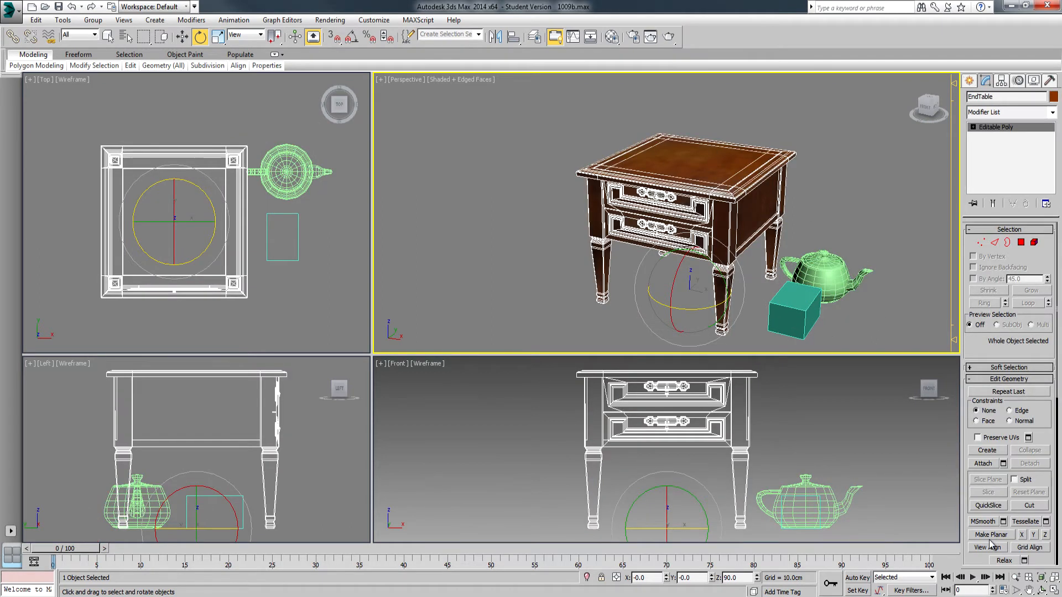
Maximize the Perspective viewport and frame the end table, box and teapot in a closer view
{"action": "left_click", "coordinate": [1054, 590]}
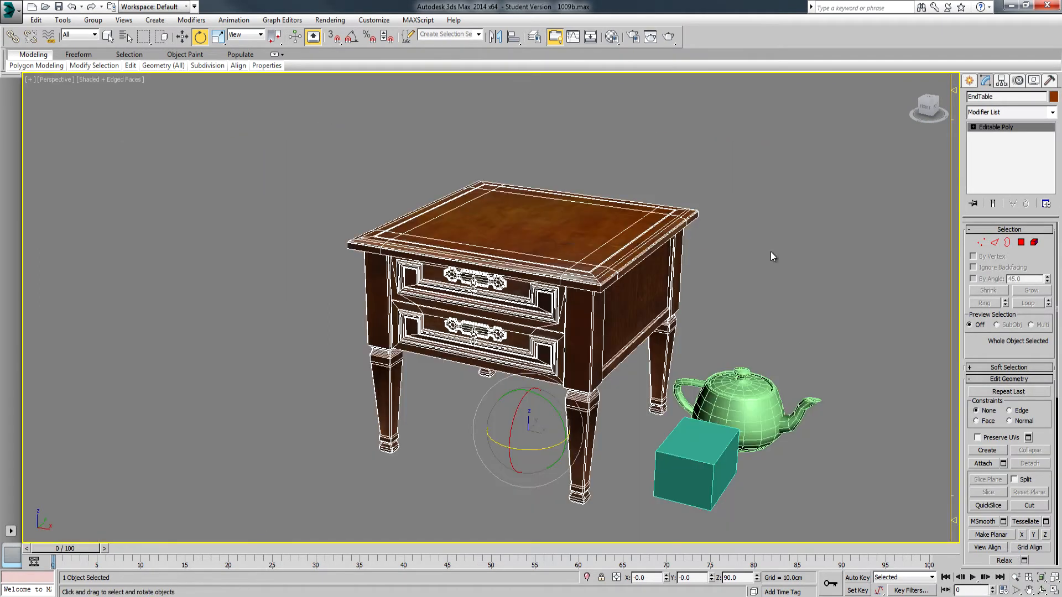
{"action": "left_click", "coordinate": [1015, 577]}
{"action": "left_click_drag", "start_coordinate": [539, 365], "coordinate": [543, 352]}
{"action": "left_click", "coordinate": [1029, 591]}
{"action": "left_click_drag", "start_coordinate": [668, 411], "coordinate": [534, 362]}
{"action": "left_click", "coordinate": [1016, 577]}
{"action": "left_click", "coordinate": [1029, 590]}
{"action": "left_click_drag", "start_coordinate": [501, 310], "coordinate": [493, 347]}
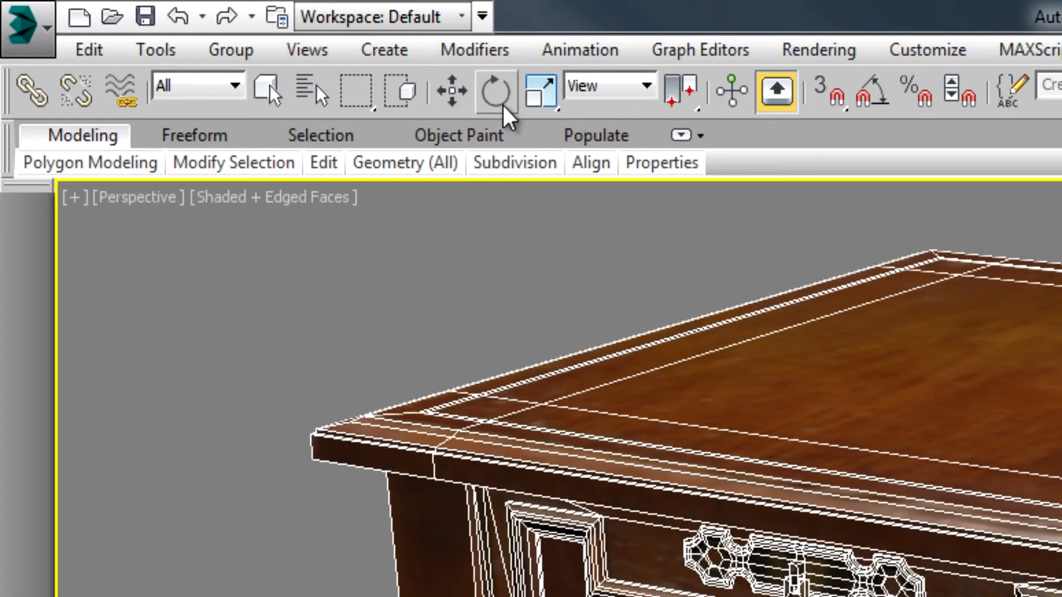
With the Select Object tool, select the teapot and box in turn, ending on the end table
{"action": "left_click", "coordinate": [266, 91]}
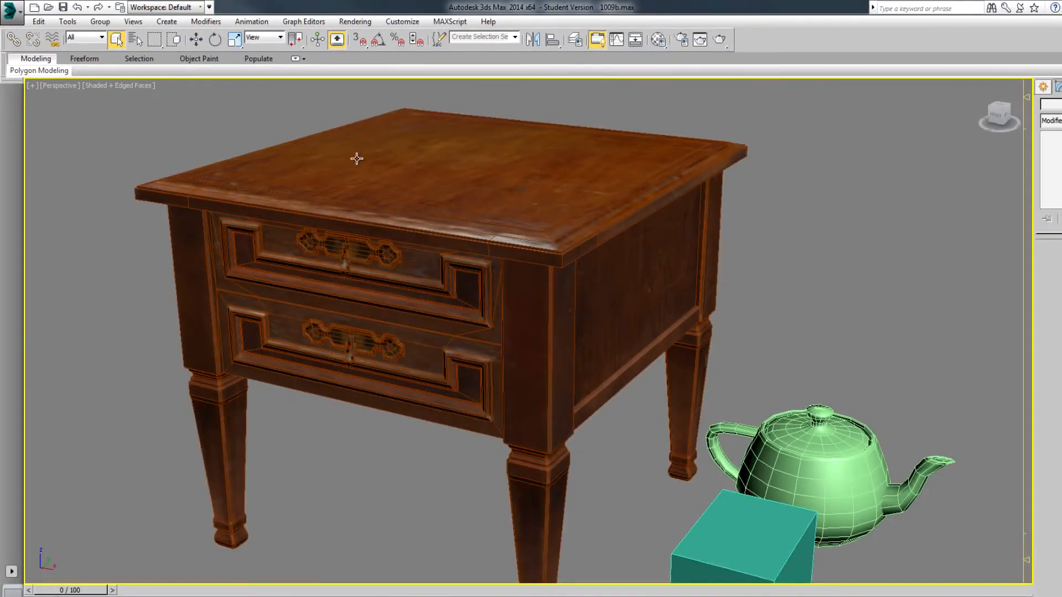
{"action": "left_click", "coordinate": [356, 159]}
{"action": "left_click", "coordinate": [819, 430]}
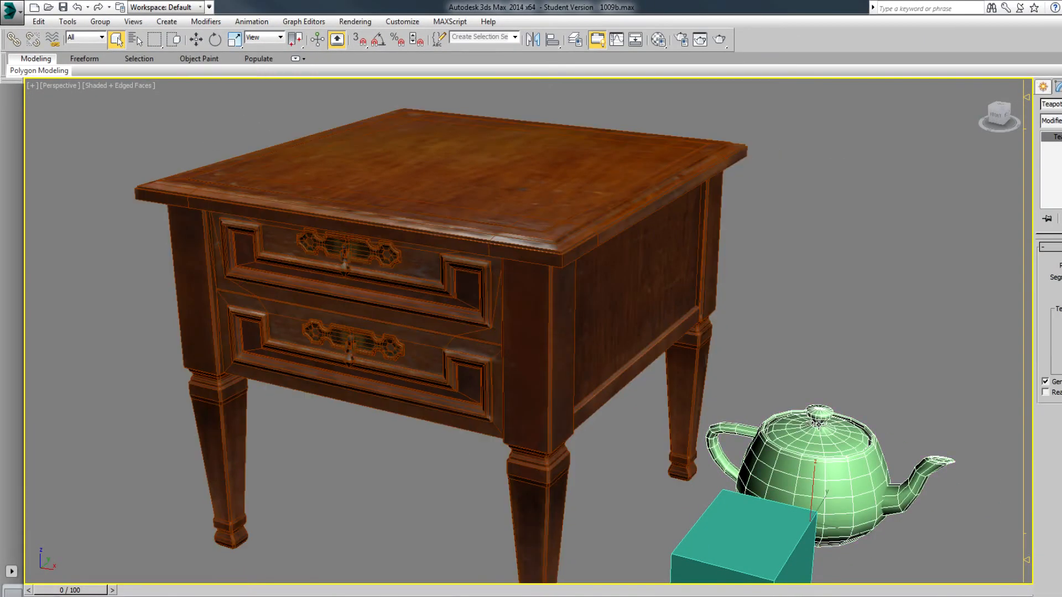
{"action": "left_click", "coordinate": [747, 517]}
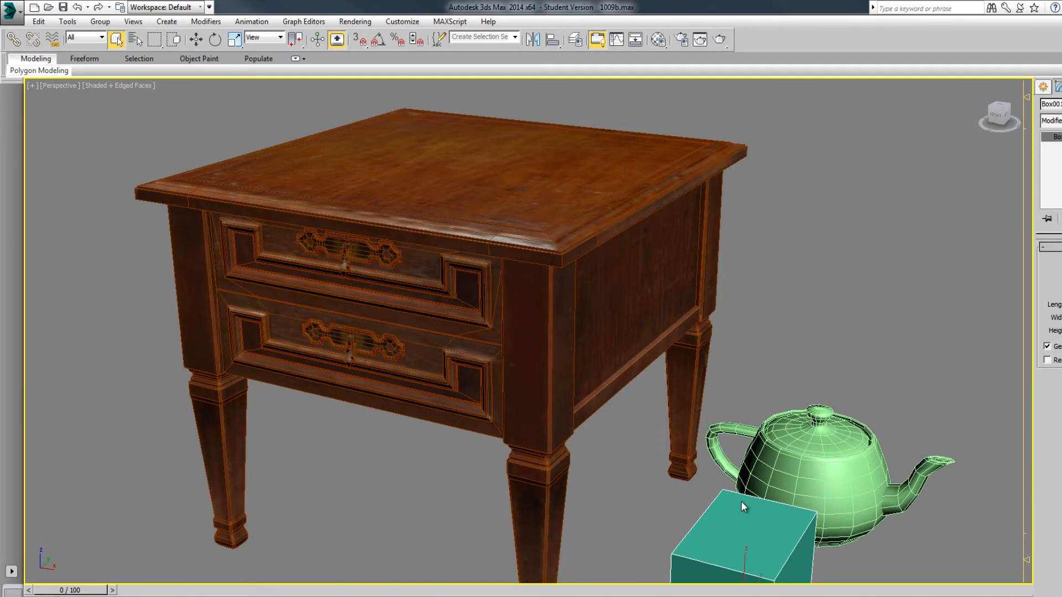
{"action": "left_click", "coordinate": [821, 441]}
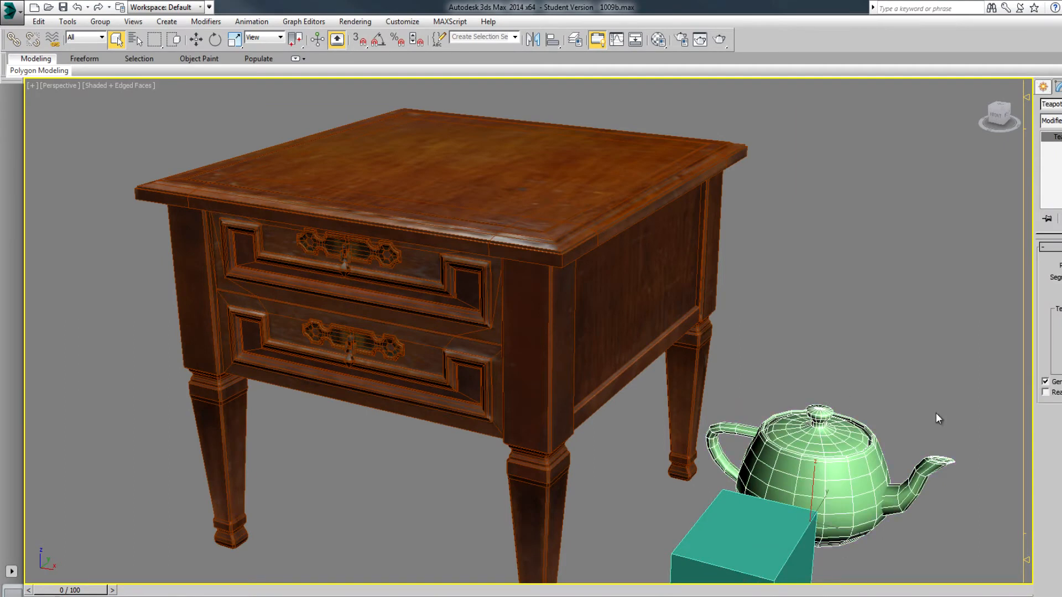
{"action": "left_click", "coordinate": [495, 190]}
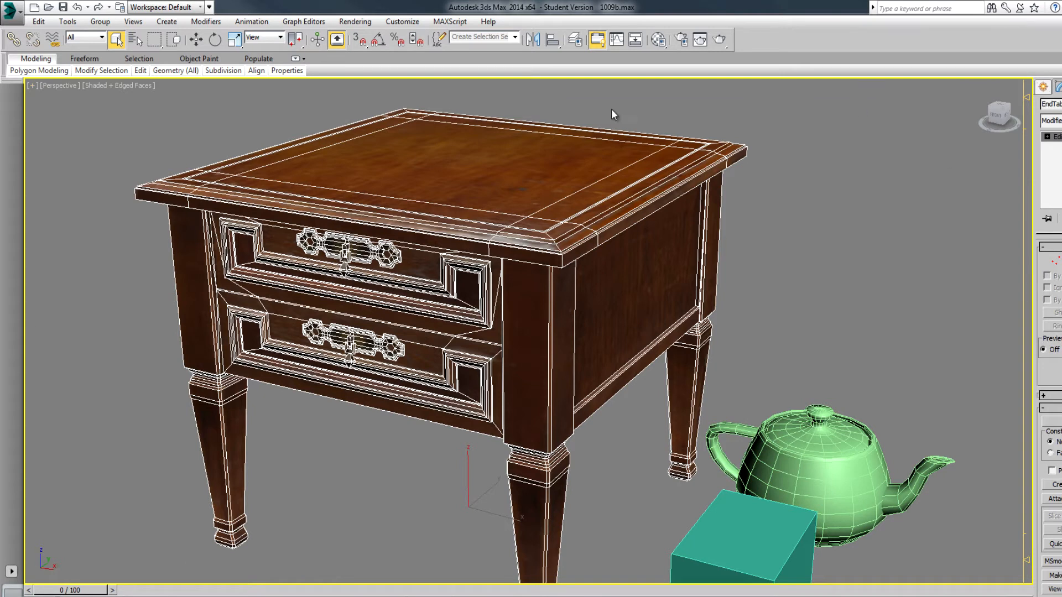
Use Select and Move to select the box, teapot and end table in turn and show each object's move gizmo
{"action": "left_click", "coordinate": [196, 40]}
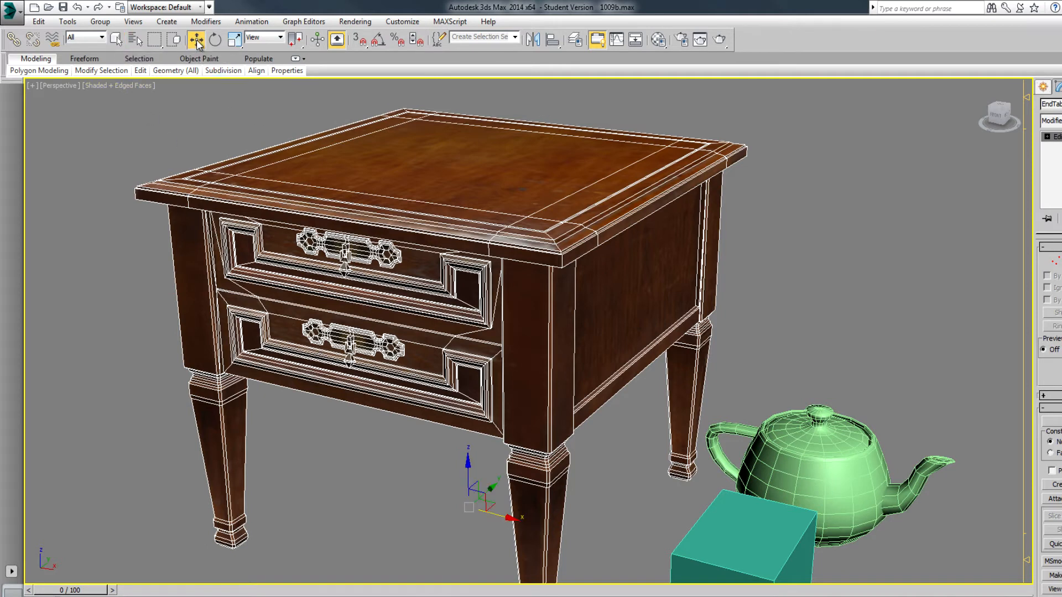
{"action": "left_click", "coordinate": [145, 128]}
{"action": "left_click", "coordinate": [446, 201]}
{"action": "left_click", "coordinate": [829, 430]}
{"action": "left_click", "coordinate": [780, 536]}
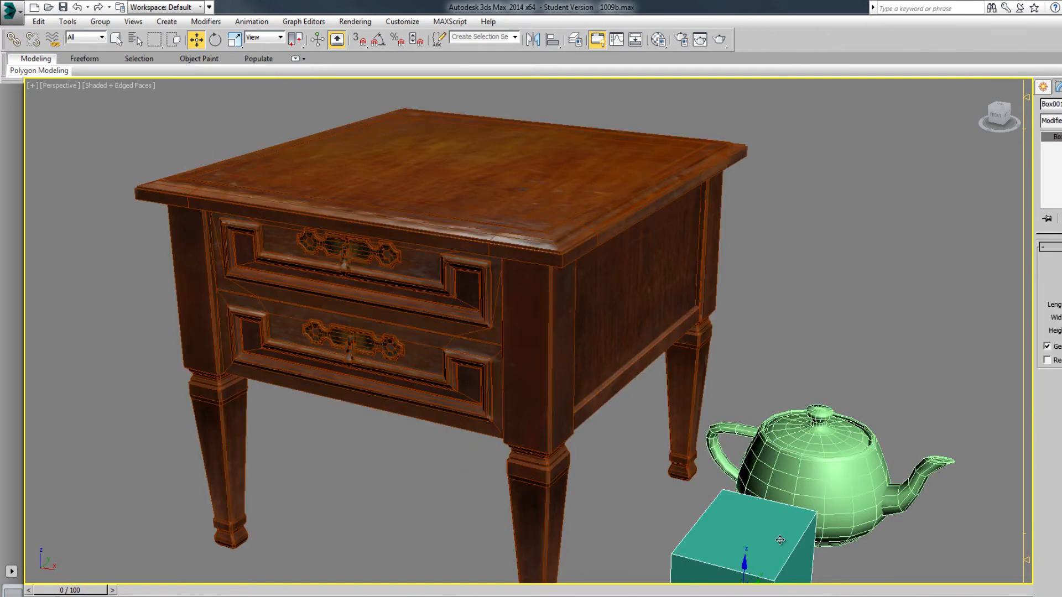
{"action": "left_click", "coordinate": [815, 438]}
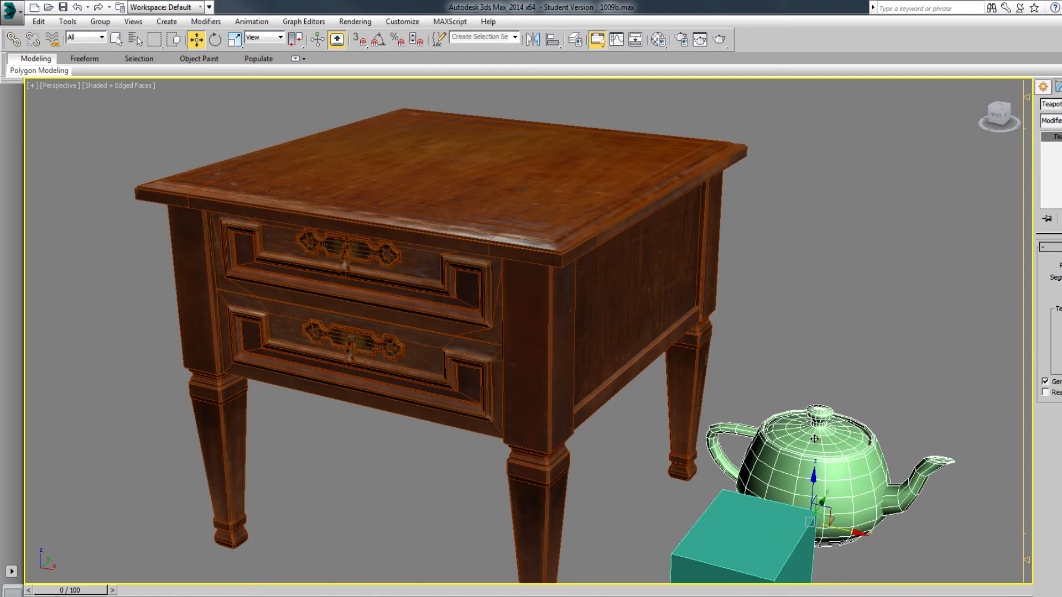
{"action": "left_click", "coordinate": [638, 190]}
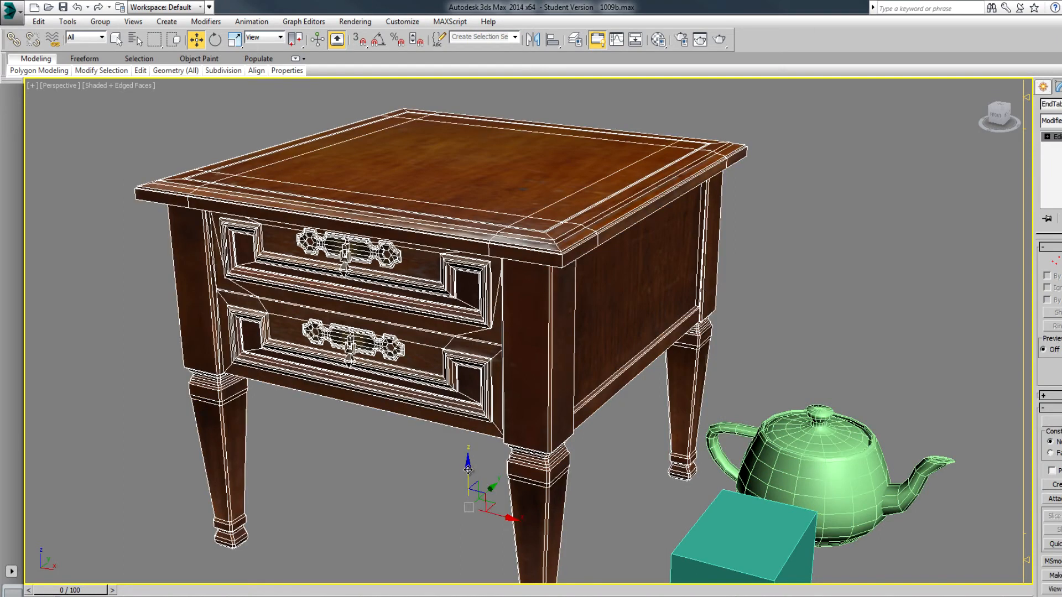
Compare Select Object with Select and Move on the end table, leaving the Move tool active
{"action": "left_click", "coordinate": [115, 39]}
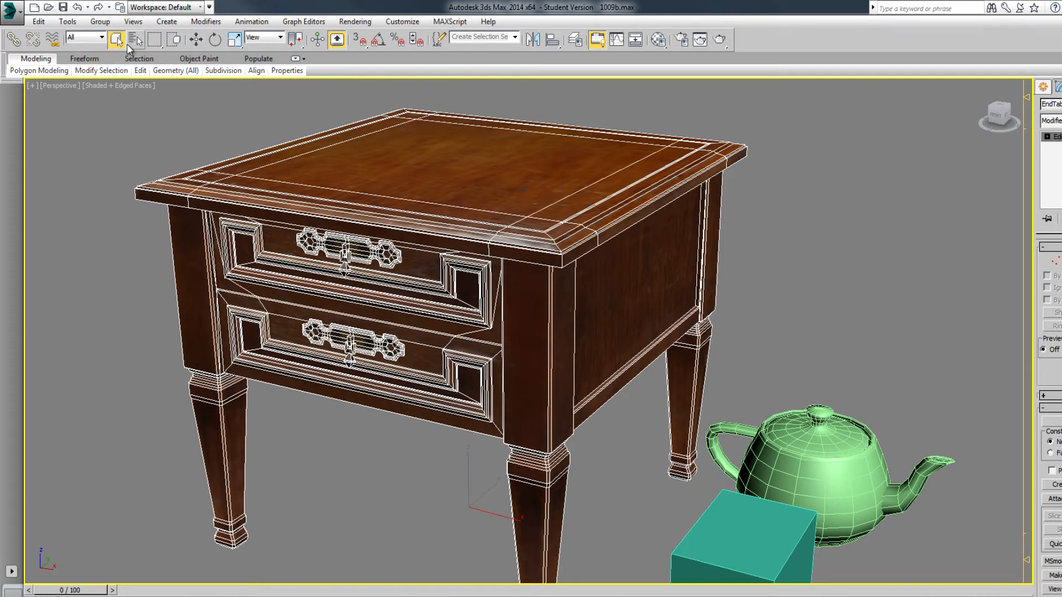
{"action": "left_click", "coordinate": [194, 41]}
{"action": "left_click", "coordinate": [213, 128]}
{"action": "left_click", "coordinate": [404, 154]}
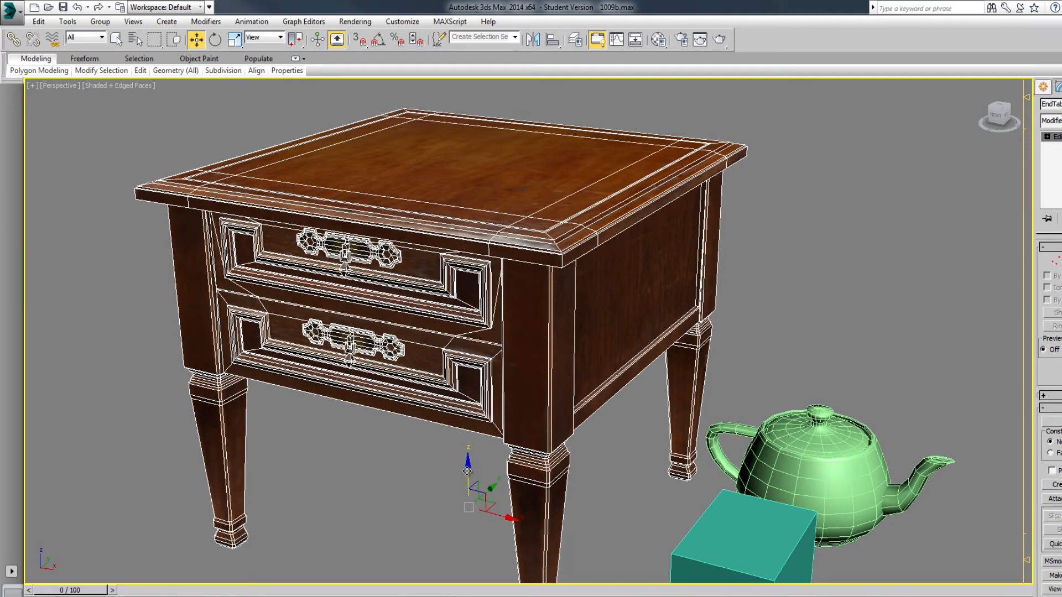
Move the box up from beside the table and across onto the tabletop
{"action": "left_click", "coordinate": [712, 511]}
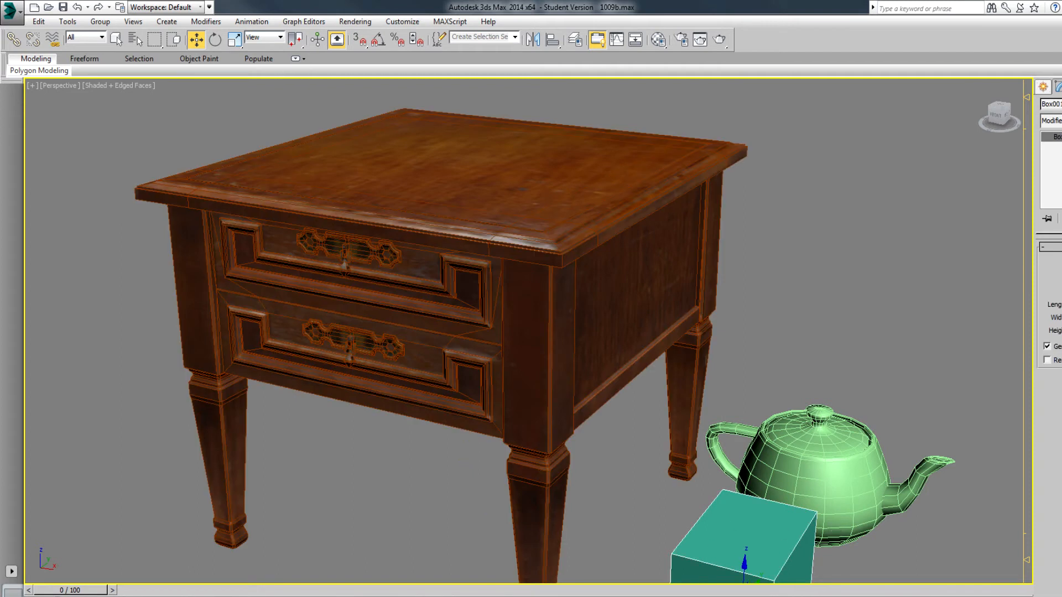
{"action": "scroll", "coordinate": [535, 262], "scroll_direction": "down", "scroll_amount": 4}
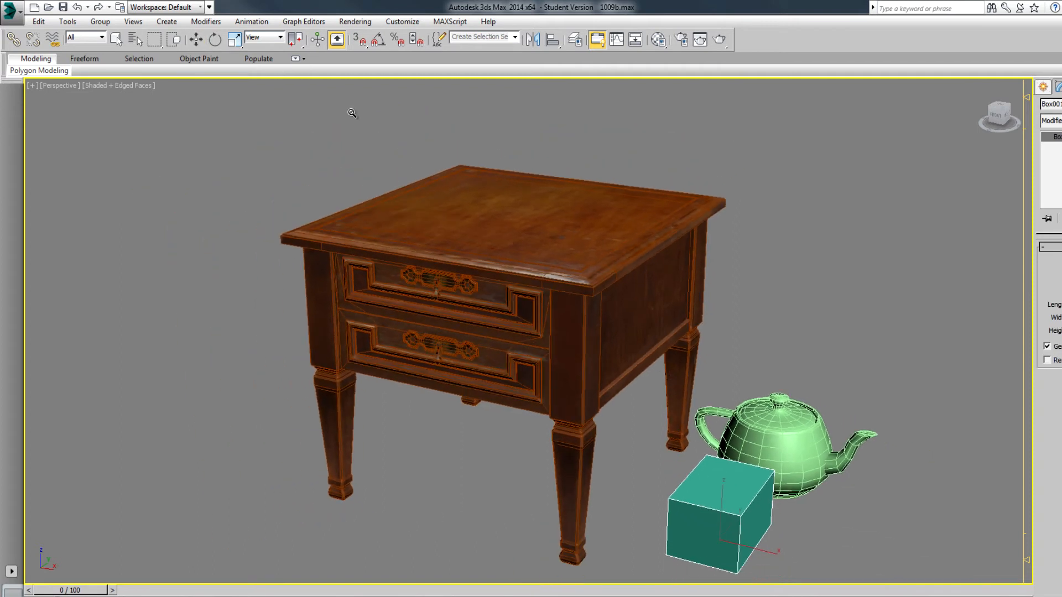
{"action": "left_click", "coordinate": [196, 39]}
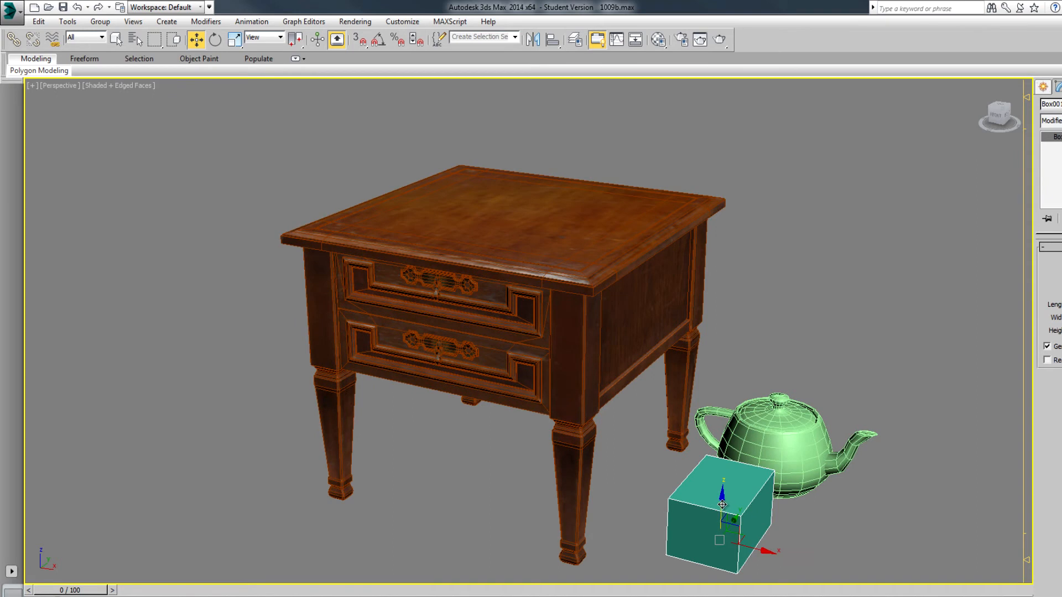
{"action": "left_click_drag", "start_coordinate": [723, 504], "coordinate": [719, 236]}
{"action": "left_click_drag", "start_coordinate": [781, 283], "coordinate": [499, 181]}
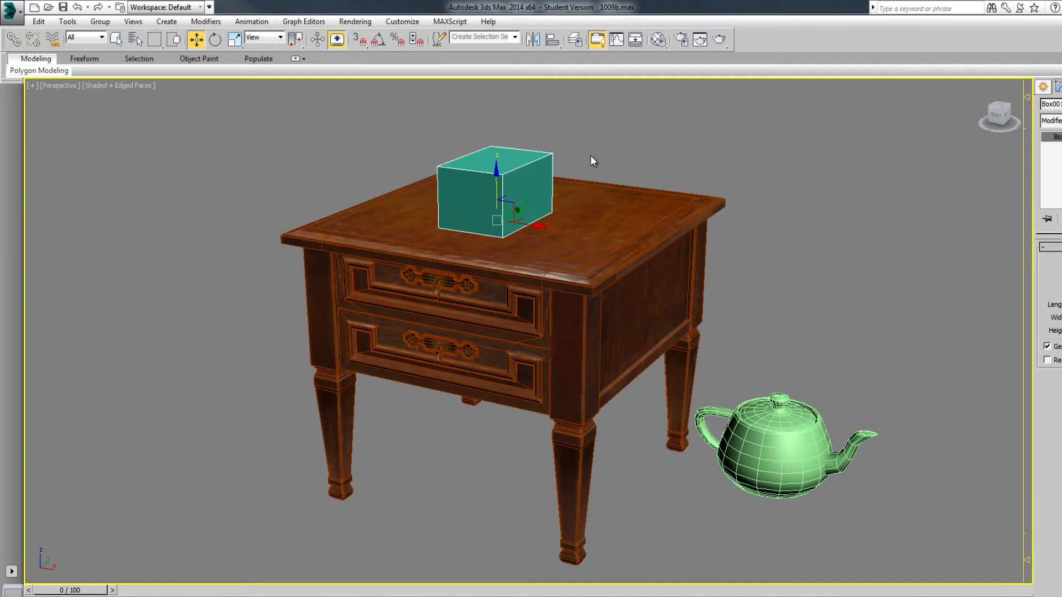
Raise the teapot to tabletop height and move it onto the table beside the box
{"action": "left_click", "coordinate": [782, 427]}
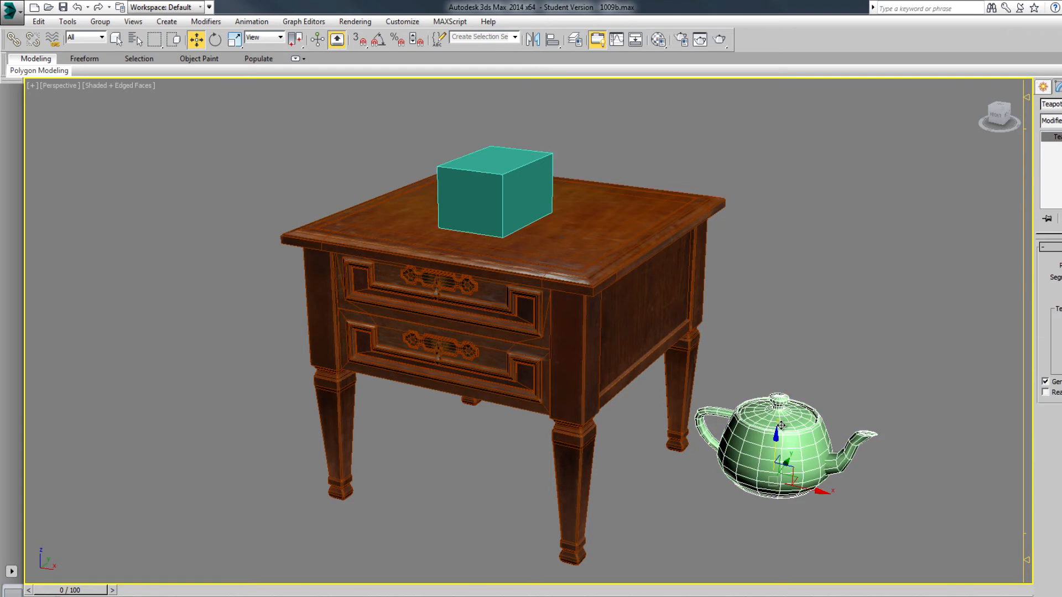
{"action": "left_click_drag", "start_coordinate": [772, 450], "coordinate": [763, 225]}
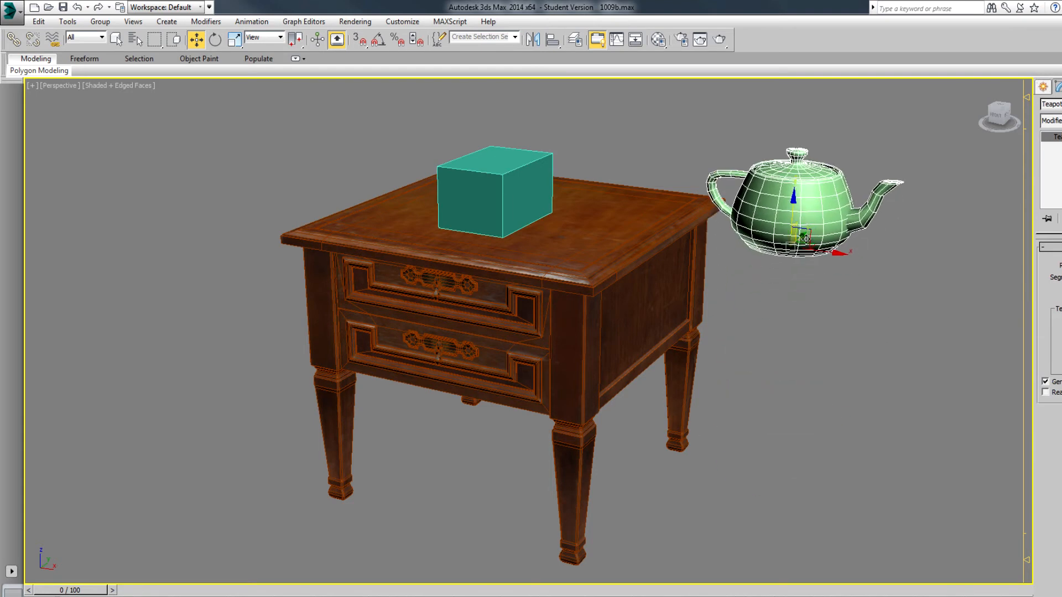
{"action": "left_click_drag", "start_coordinate": [834, 249], "coordinate": [639, 164]}
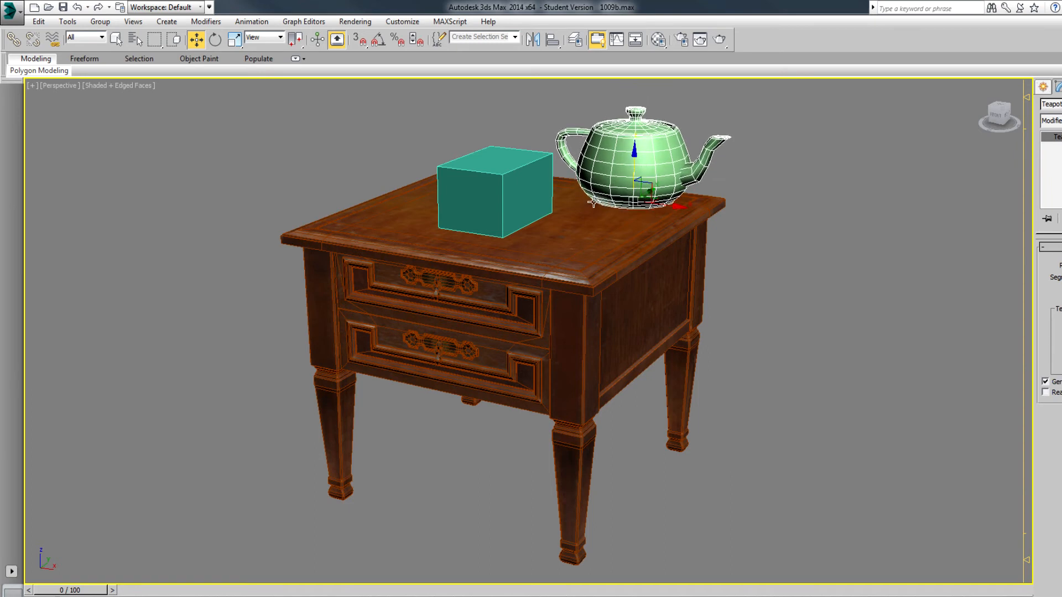
Rotate the box slightly about its vertical axis and turn the teapot so its spout points toward the front
{"action": "key", "text": "ctrl+r"}
{"action": "mouse_move", "coordinate": [519, 344]}
{"action": "left_mouse_down"}
{"action": "mouse_move", "coordinate": [520, 358]}
{"action": "mouse_move", "coordinate": [688, 332]}
{"action": "mouse_move", "coordinate": [731, 282]}
{"action": "mouse_move", "coordinate": [806, 320]}
{"action": "mouse_move", "coordinate": [676, 362]}
{"action": "mouse_move", "coordinate": [517, 337]}
{"action": "mouse_move", "coordinate": [452, 342]}
{"action": "mouse_move", "coordinate": [465, 332]}
{"action": "mouse_move", "coordinate": [524, 334]}
{"action": "left_mouse_up"}
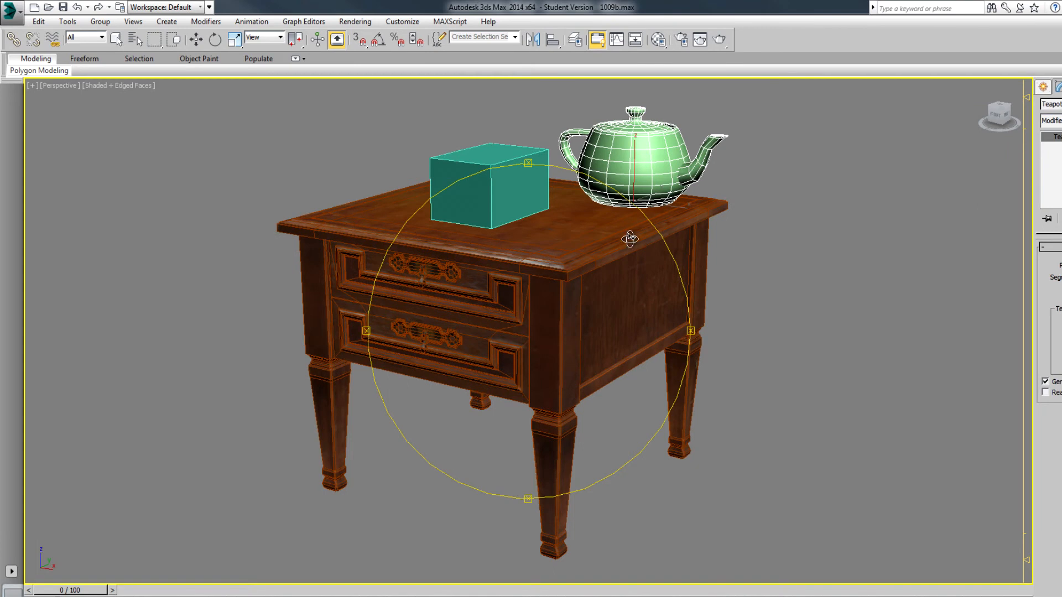
{"action": "left_click", "coordinate": [216, 40]}
{"action": "left_click", "coordinate": [511, 166]}
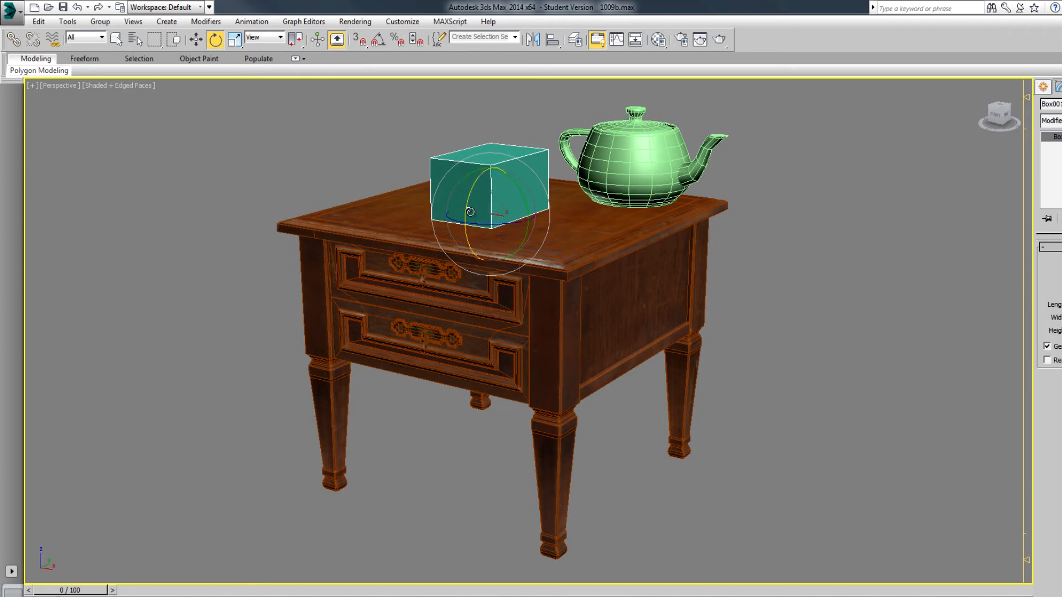
{"action": "left_click_drag", "start_coordinate": [485, 227], "coordinate": [501, 198]}
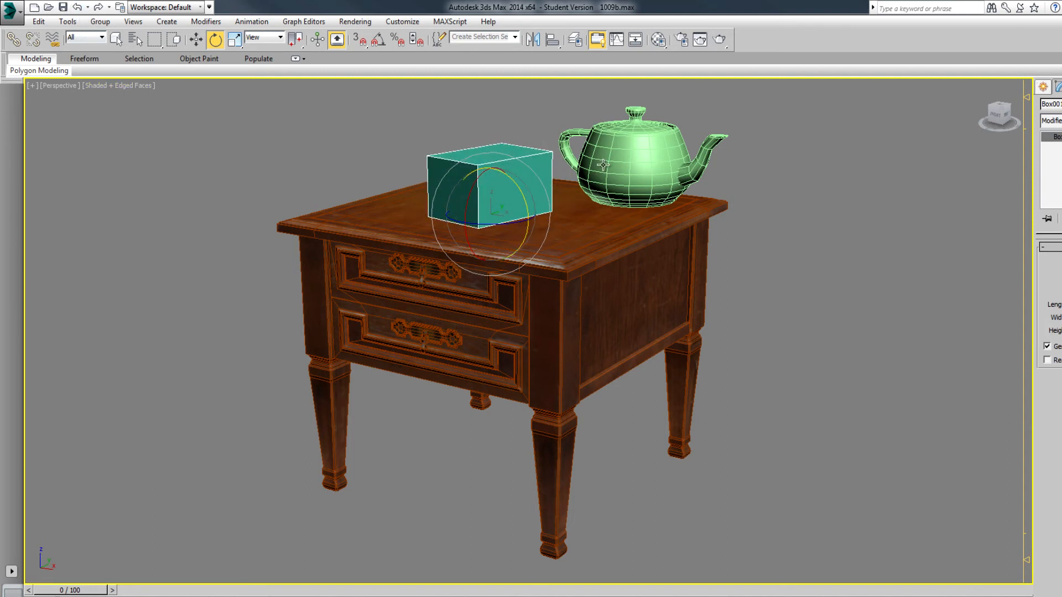
{"action": "left_click", "coordinate": [618, 177]}
{"action": "left_click_drag", "start_coordinate": [617, 177], "coordinate": [603, 201]}
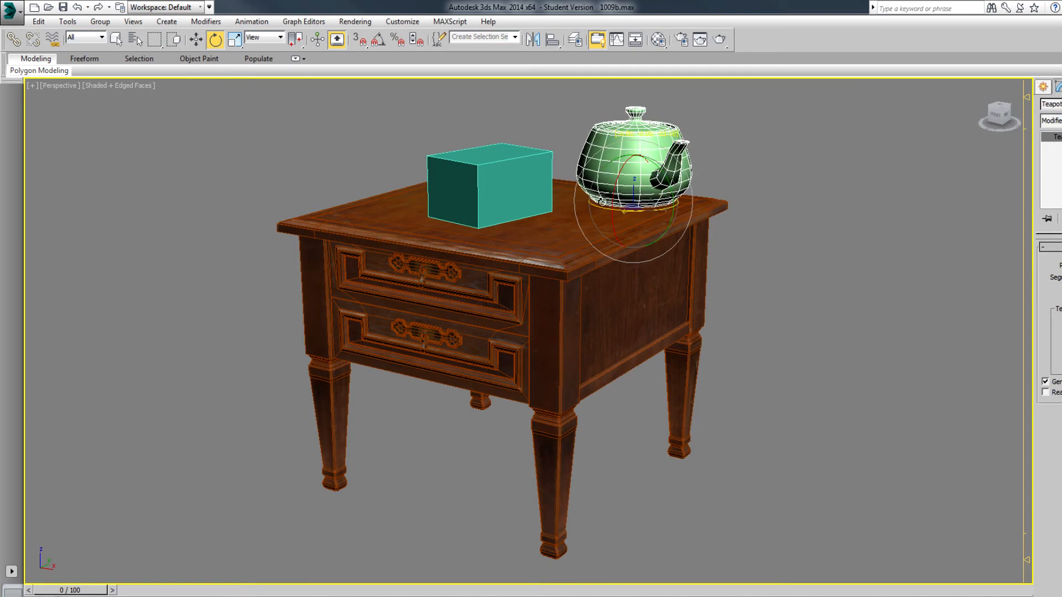
Scale the box up slightly and uniformly shrink the teapot on the tabletop
{"action": "left_click", "coordinate": [234, 39]}
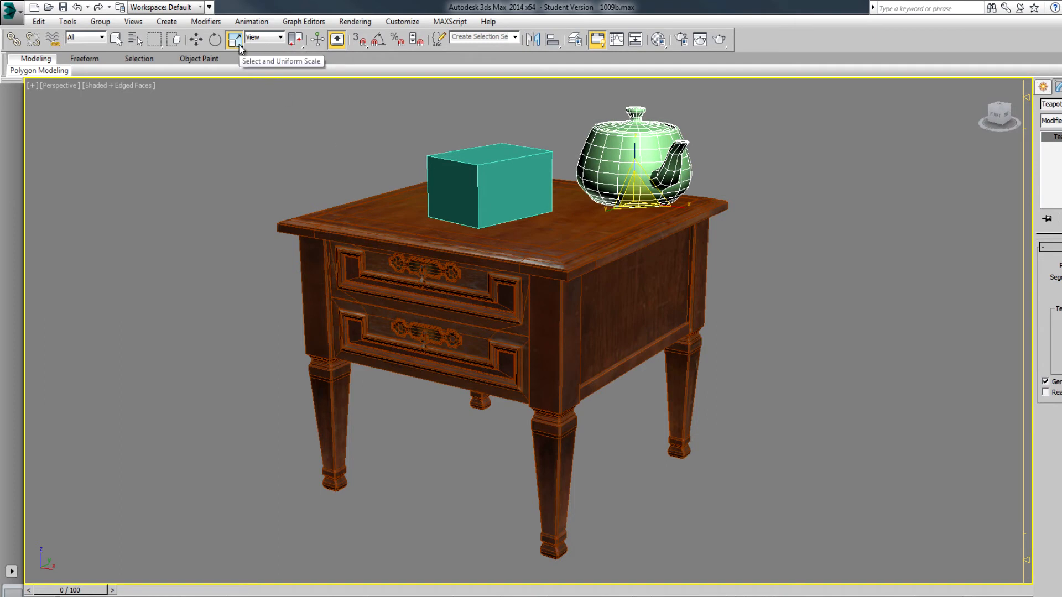
{"action": "left_click", "coordinate": [485, 184]}
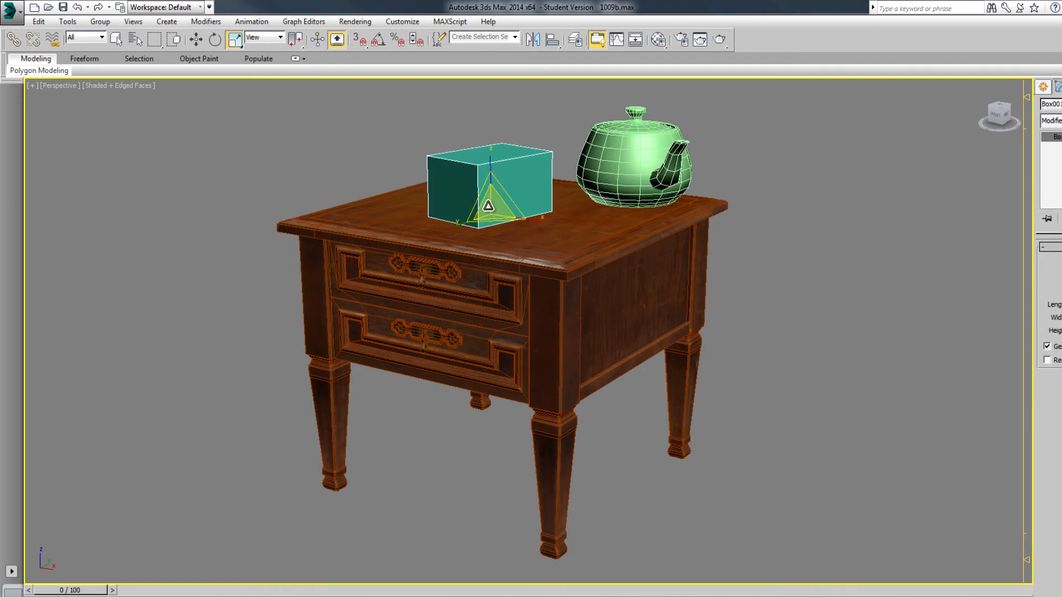
{"action": "mouse_move", "coordinate": [486, 210]}
{"action": "left_mouse_down"}
{"action": "mouse_move", "coordinate": [495, 120]}
{"action": "mouse_move", "coordinate": [474, 225]}
{"action": "mouse_move", "coordinate": [487, 138]}
{"action": "mouse_move", "coordinate": [482, 201]}
{"action": "left_mouse_up"}
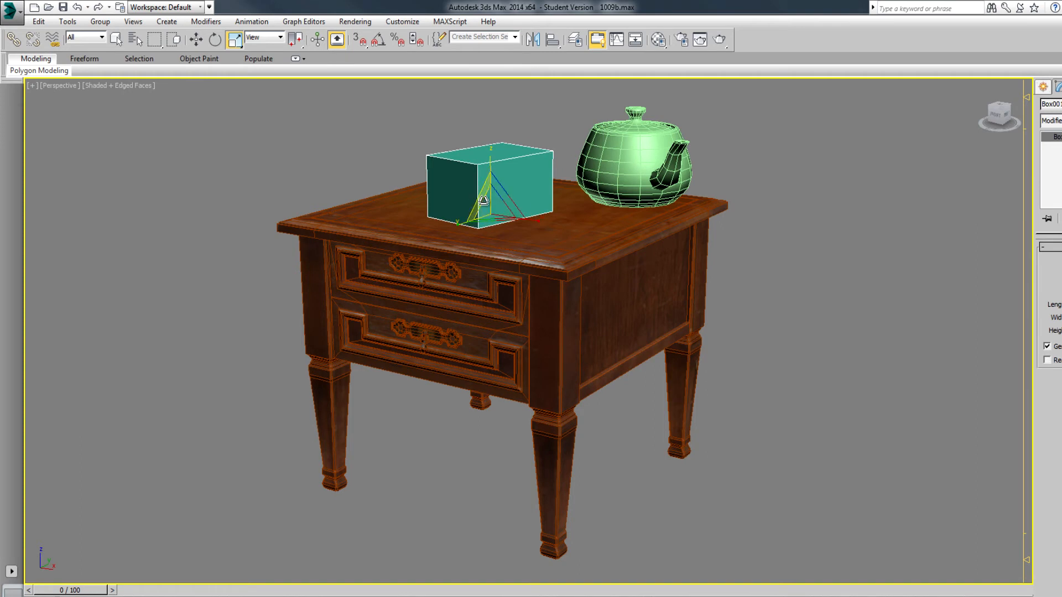
{"action": "left_click_drag", "start_coordinate": [508, 203], "coordinate": [478, 167]}
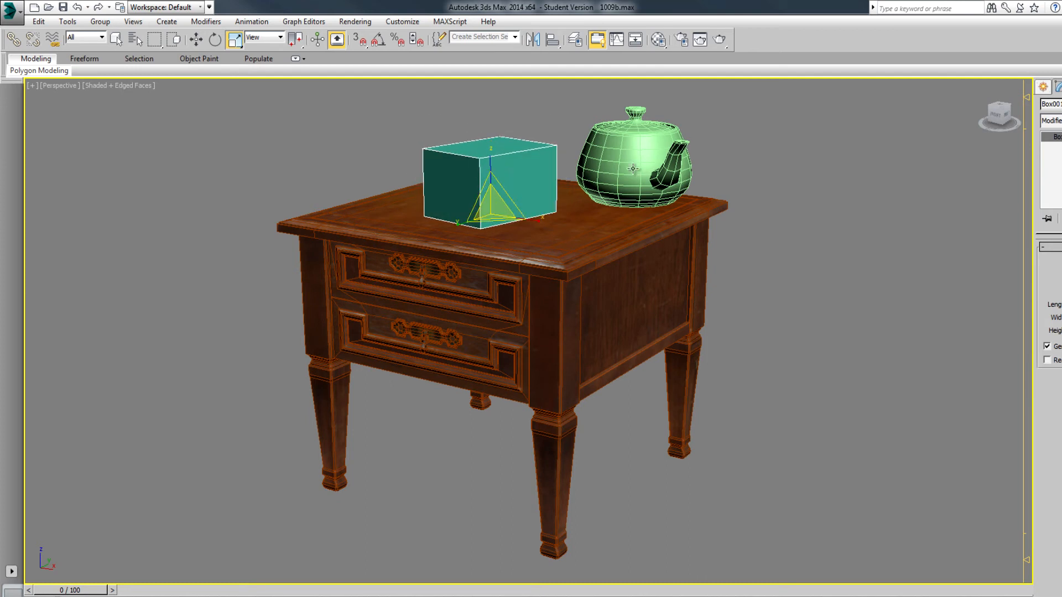
{"action": "left_click", "coordinate": [613, 166]}
{"action": "left_click_drag", "start_coordinate": [658, 197], "coordinate": [632, 195]}
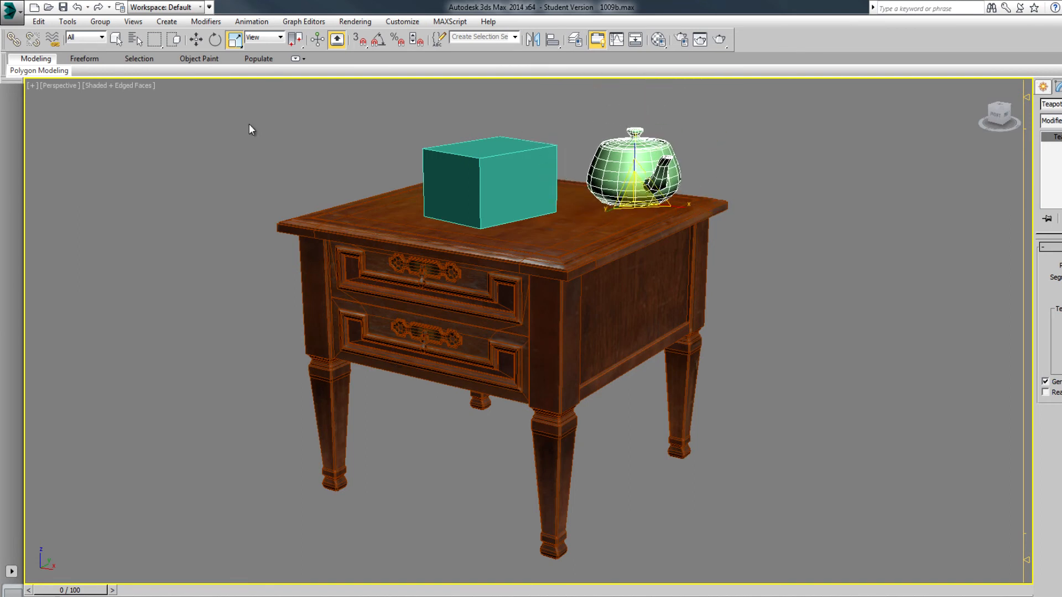
Switch to another scale mode and scale the box slightly shorter along its vertical axis
{"action": "left_click_drag", "start_coordinate": [234, 39], "coordinate": [280, 95]}
{"action": "left_click", "coordinate": [475, 184]}
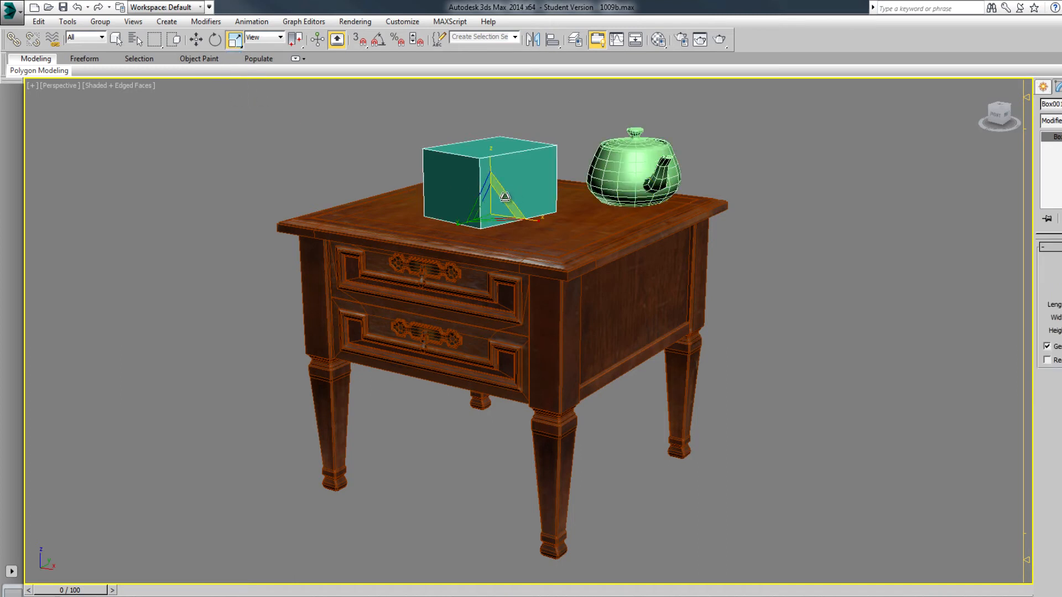
{"action": "mouse_move", "coordinate": [492, 160]}
{"action": "left_mouse_down"}
{"action": "mouse_move", "coordinate": [491, 136]}
{"action": "mouse_move", "coordinate": [496, 172]}
{"action": "left_mouse_up"}
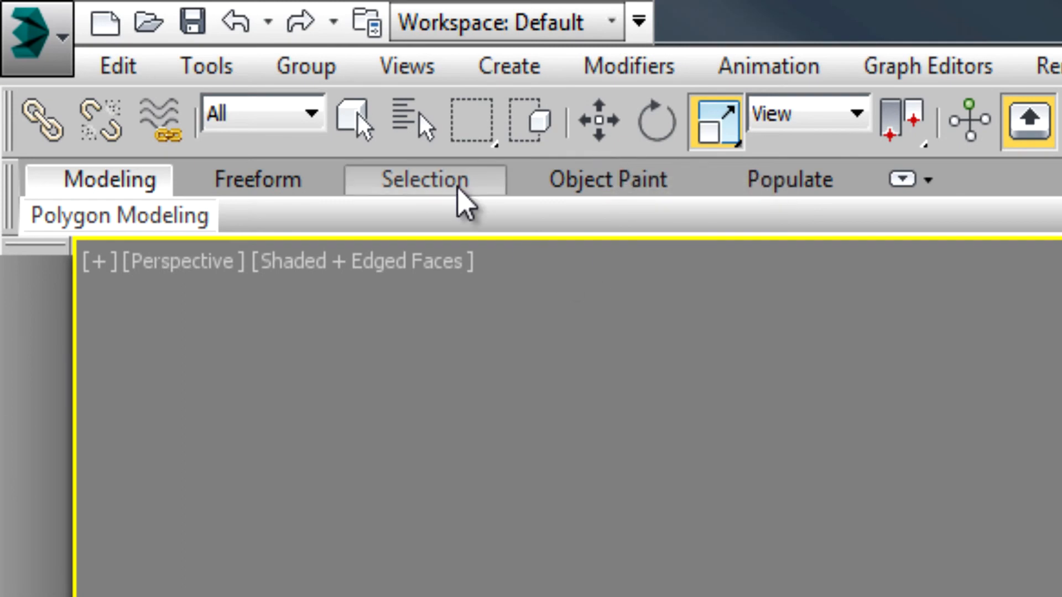
Activate the Select, Move, Rotate and Scale tools in turn, finishing on Select Object with a circular selection region
{"action": "key", "text": "q"}
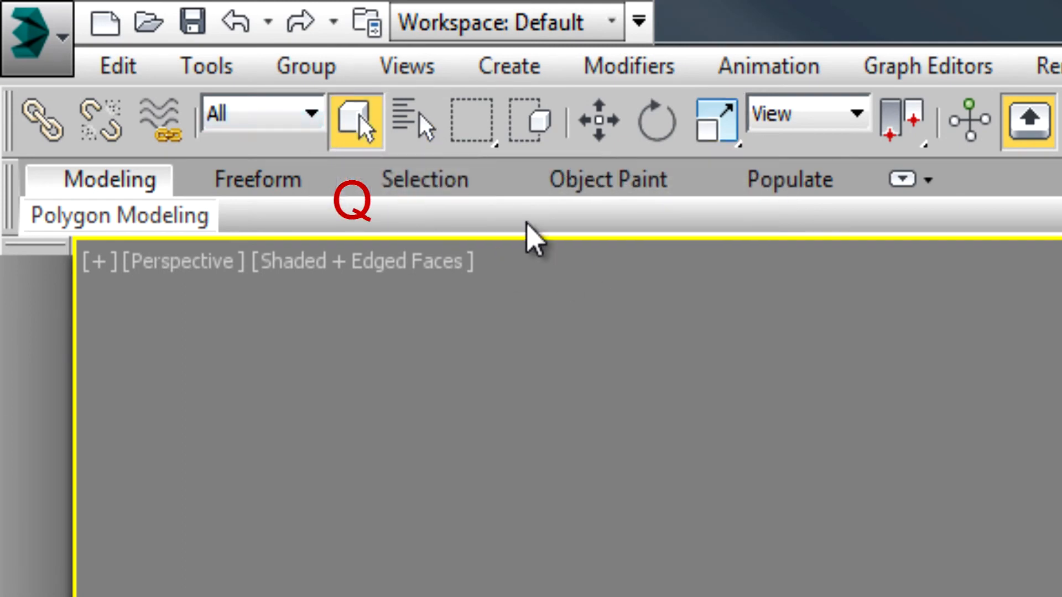
{"action": "key", "text": "w"}
{"action": "left_click", "coordinate": [659, 128]}
{"action": "key", "text": "e"}
{"action": "key", "text": "r"}
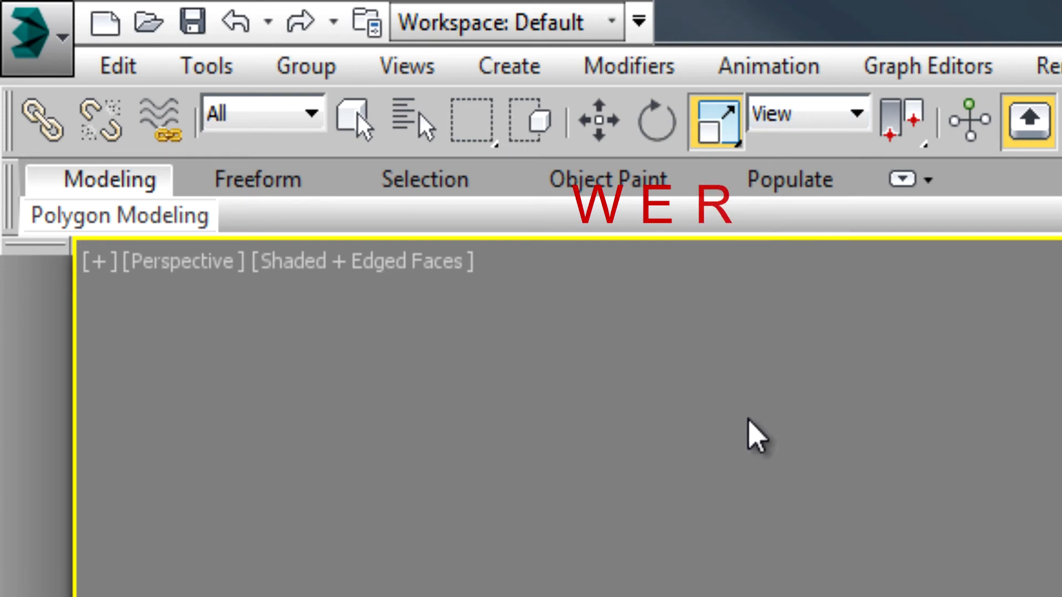
{"action": "left_click", "coordinate": [616, 131]}
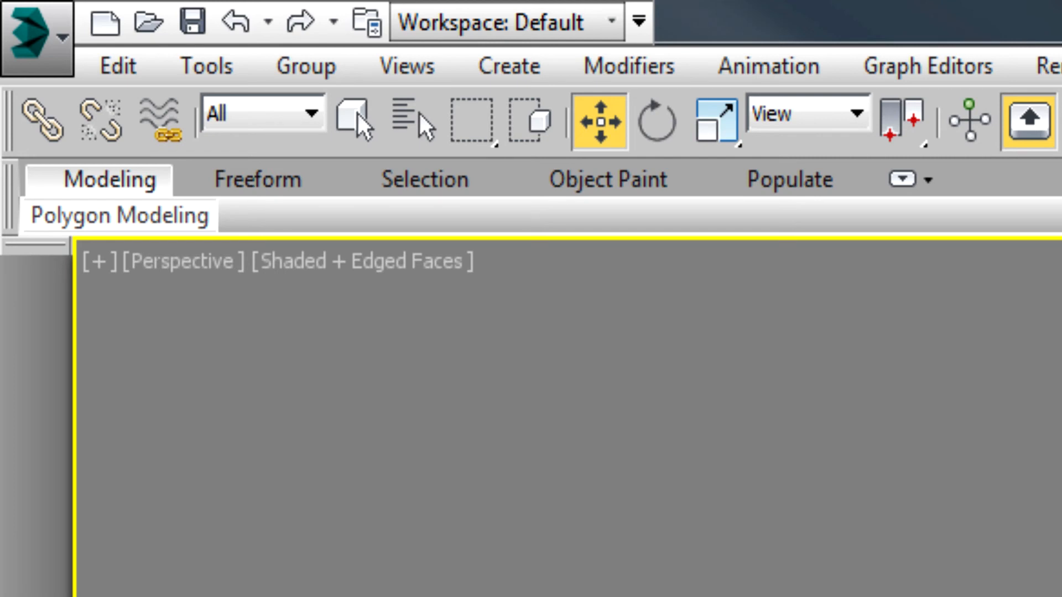
{"action": "key", "text": "e"}
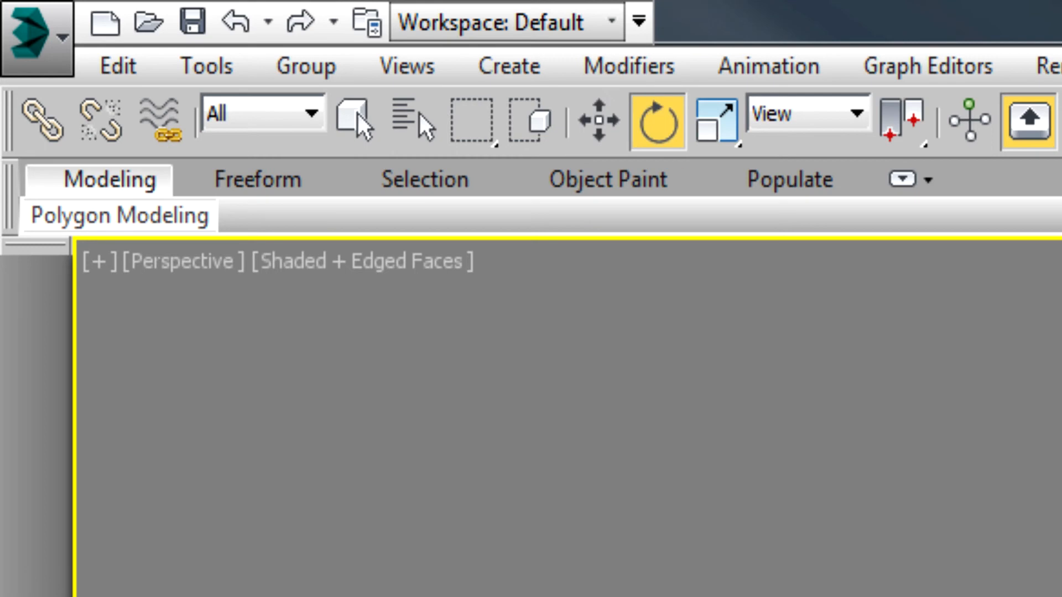
{"action": "key", "text": "q"}
{"action": "key", "text": "q"}
{"action": "key", "text": "w"}
{"action": "key", "text": "e"}
{"action": "key", "text": "r"}
{"action": "key", "text": "e"}
{"action": "key", "text": "w"}
{"action": "key", "text": "q"}
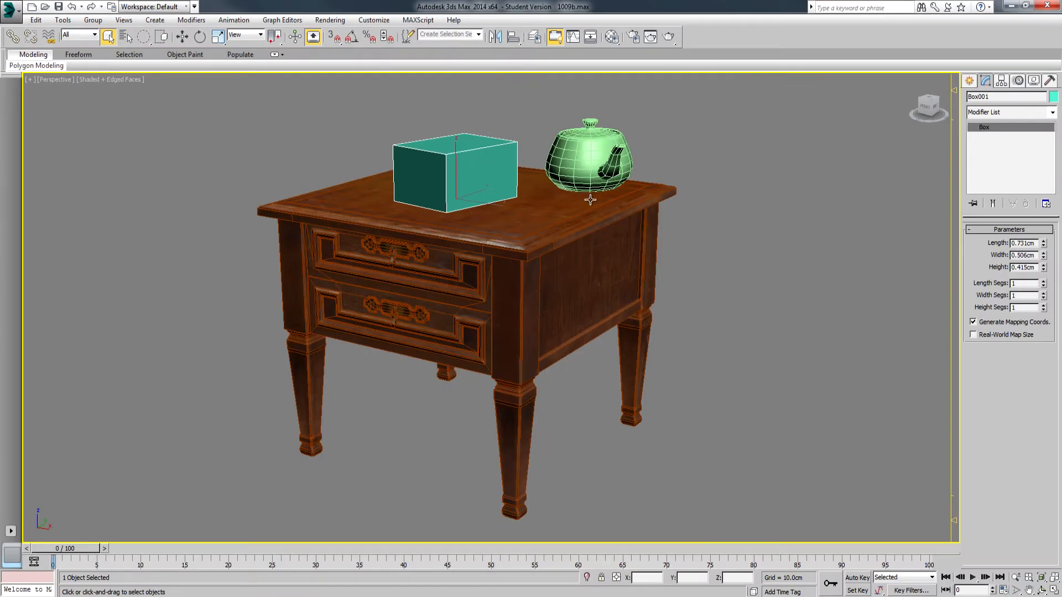
Select the end table and move it aside, out from under the box and teapot
{"action": "left_click", "coordinate": [606, 174]}
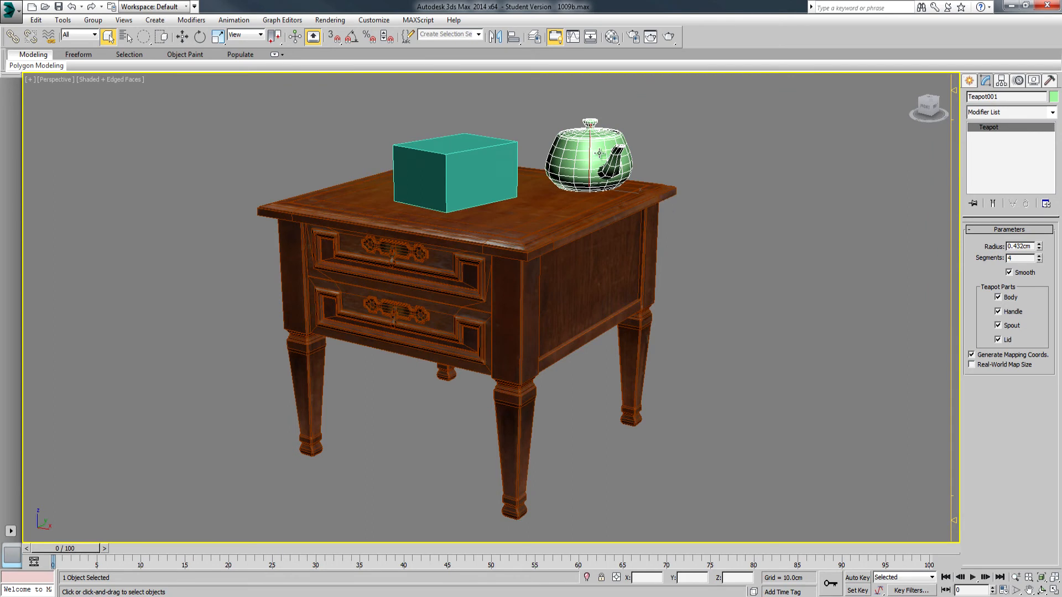
{"action": "left_click", "coordinate": [547, 288]}
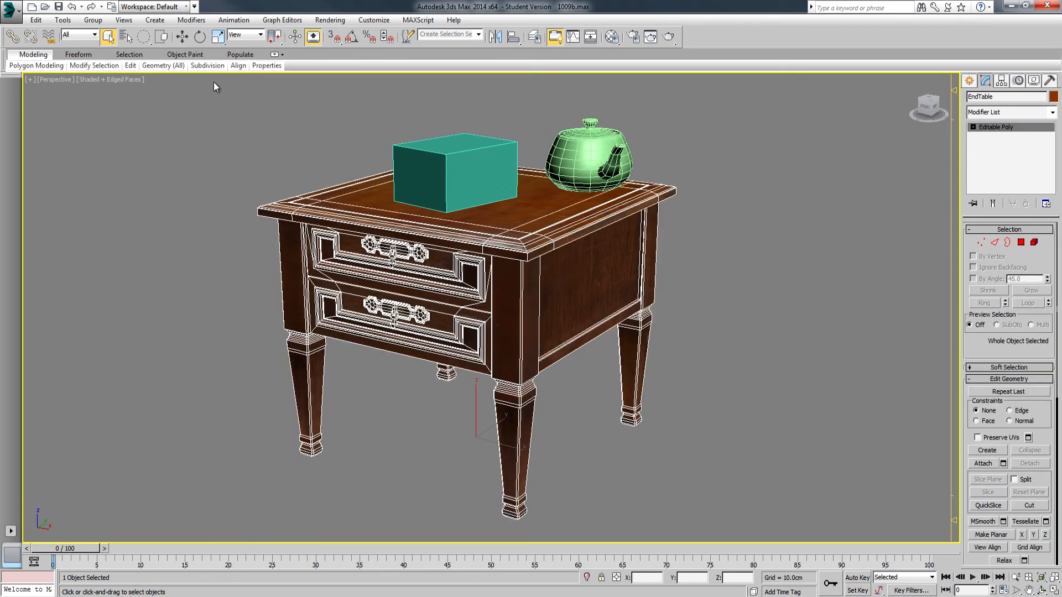
{"action": "left_click", "coordinate": [182, 37]}
{"action": "left_click_drag", "start_coordinate": [505, 446], "coordinate": [271, 380]}
Move the box and the teapot down to floor level beside the end table
{"action": "left_click", "coordinate": [475, 161]}
{"action": "left_click_drag", "start_coordinate": [476, 161], "coordinate": [458, 363]}
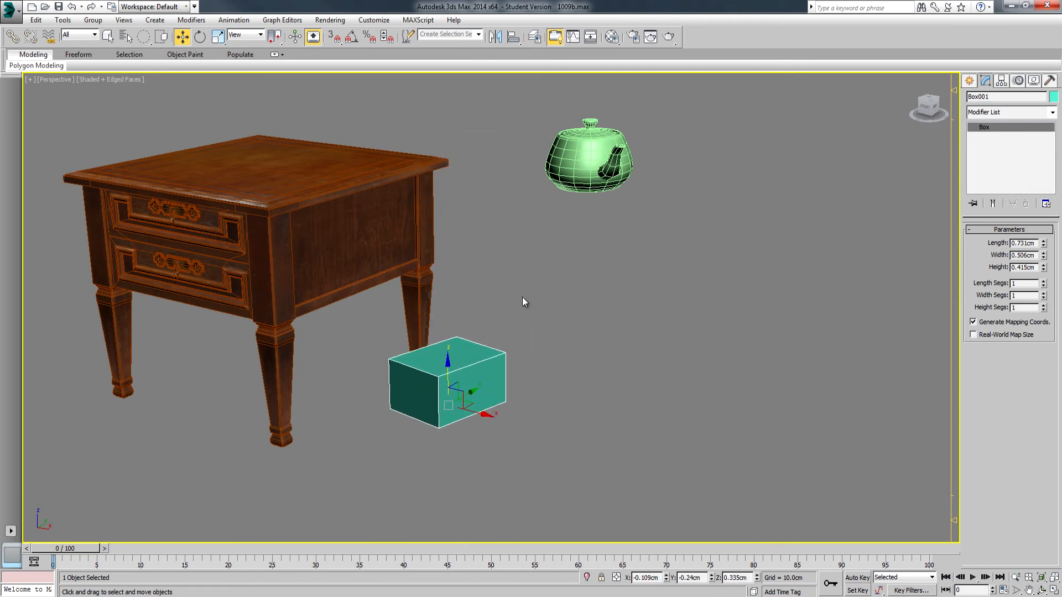
{"action": "left_click", "coordinate": [643, 154]}
{"action": "left_click", "coordinate": [591, 143]}
{"action": "left_click_drag", "start_coordinate": [591, 142], "coordinate": [615, 387]}
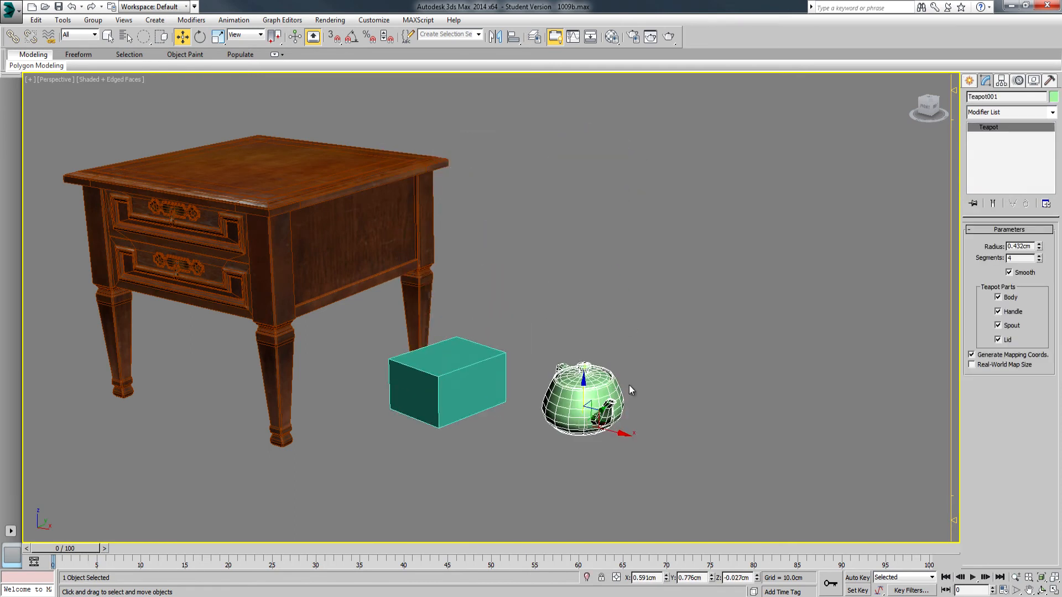
Select the teapot with the Move tool and open the Move Transform Type-In for it
{"action": "left_click", "coordinate": [1042, 591]}
{"action": "mouse_move", "coordinate": [444, 346]}
{"action": "left_mouse_down"}
{"action": "mouse_move", "coordinate": [469, 283]}
{"action": "mouse_move", "coordinate": [429, 314]}
{"action": "mouse_move", "coordinate": [441, 341]}
{"action": "mouse_move", "coordinate": [427, 344]}
{"action": "left_mouse_up"}
{"action": "left_click", "coordinate": [182, 37]}
{"action": "left_click", "coordinate": [262, 191]}
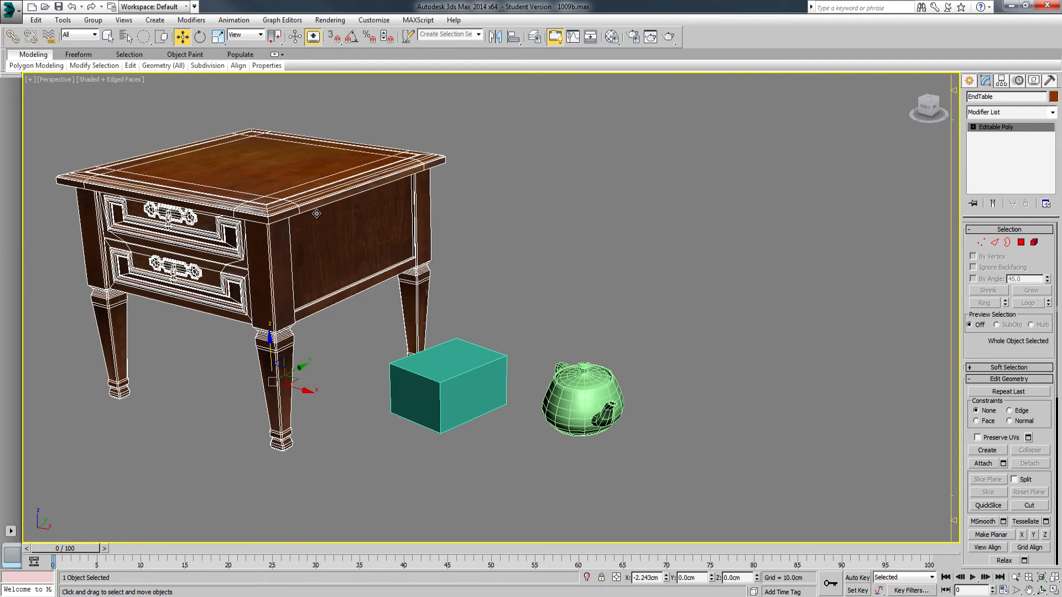
{"action": "left_click", "coordinate": [588, 403]}
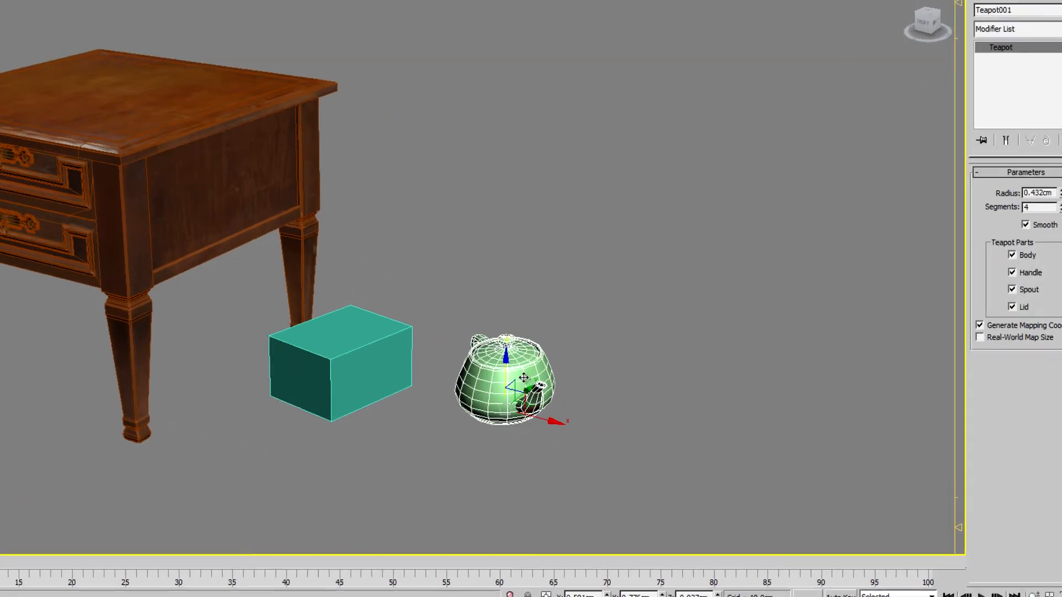
{"action": "right_click", "coordinate": [351, 321]}
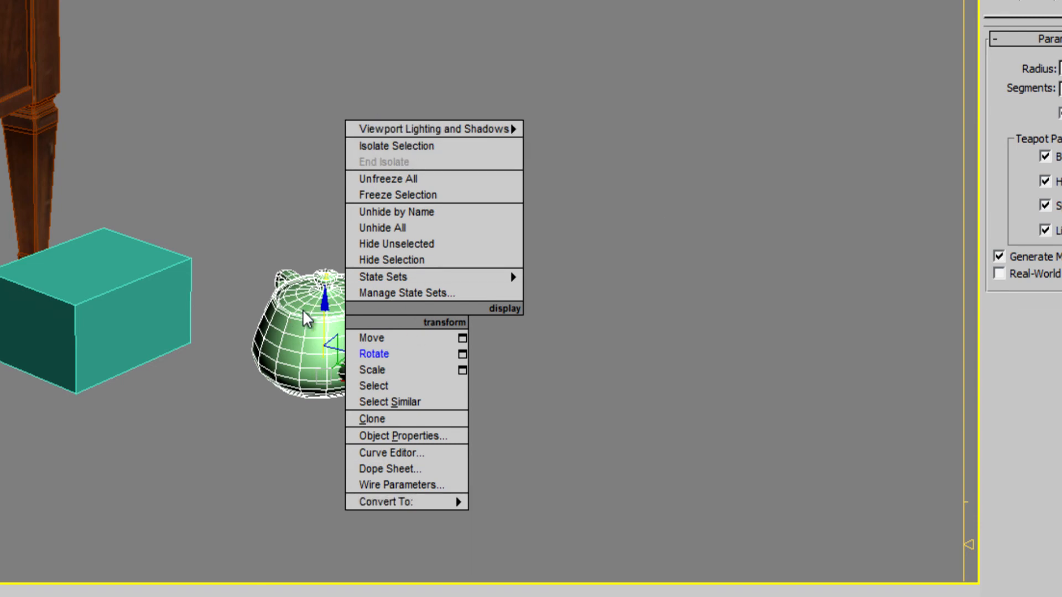
{"action": "left_click", "coordinate": [462, 338]}
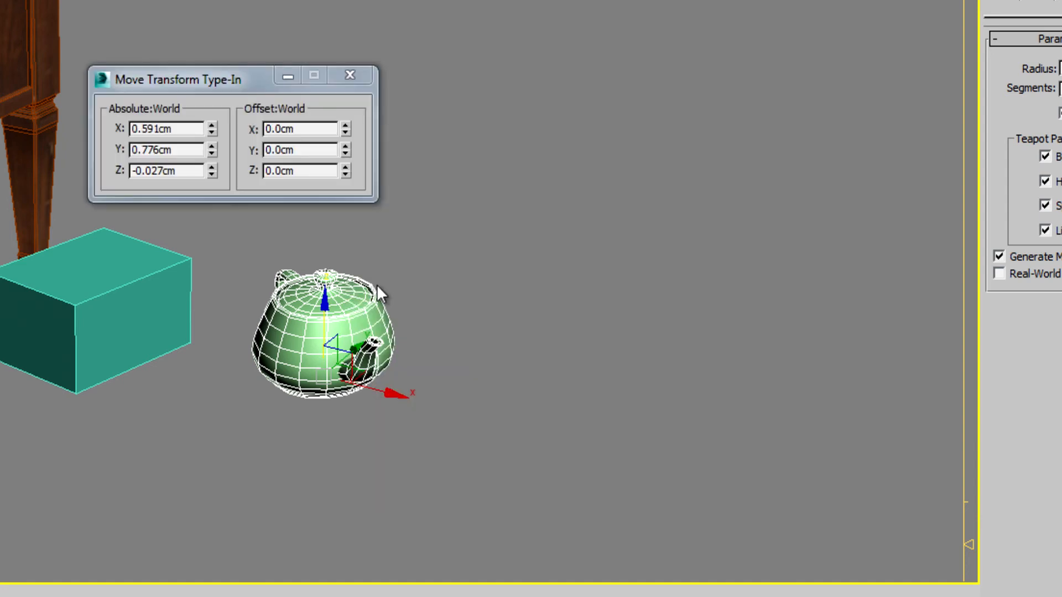
Set the teapot's absolute world X, Y and Z coordinates to 0
{"action": "left_click", "coordinate": [183, 116]}
{"action": "key", "text": "Tab"}
{"action": "key", "text": "Tab"}
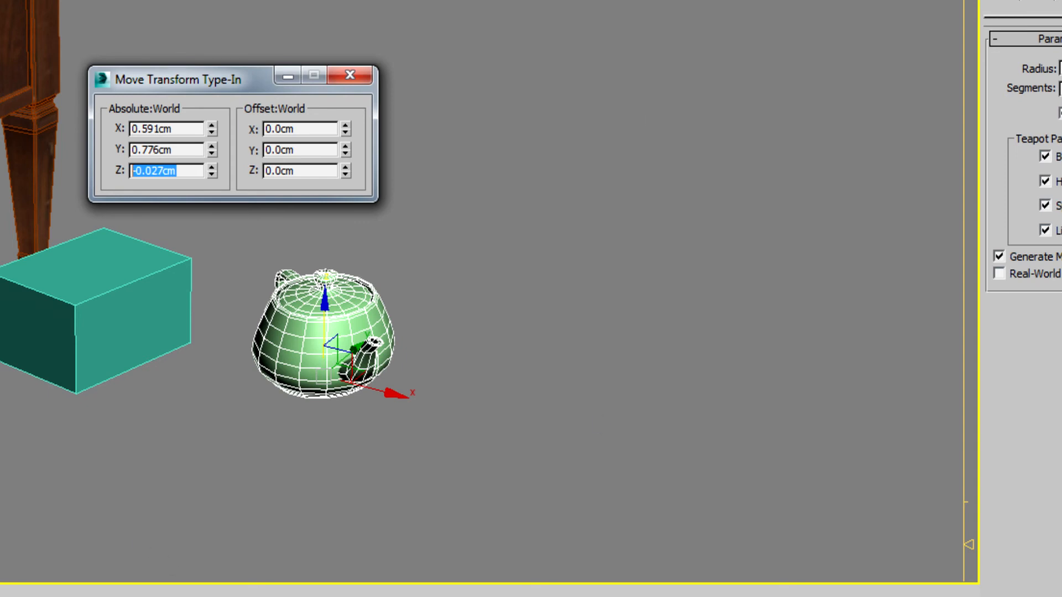
{"action": "left_click", "coordinate": [177, 128]}
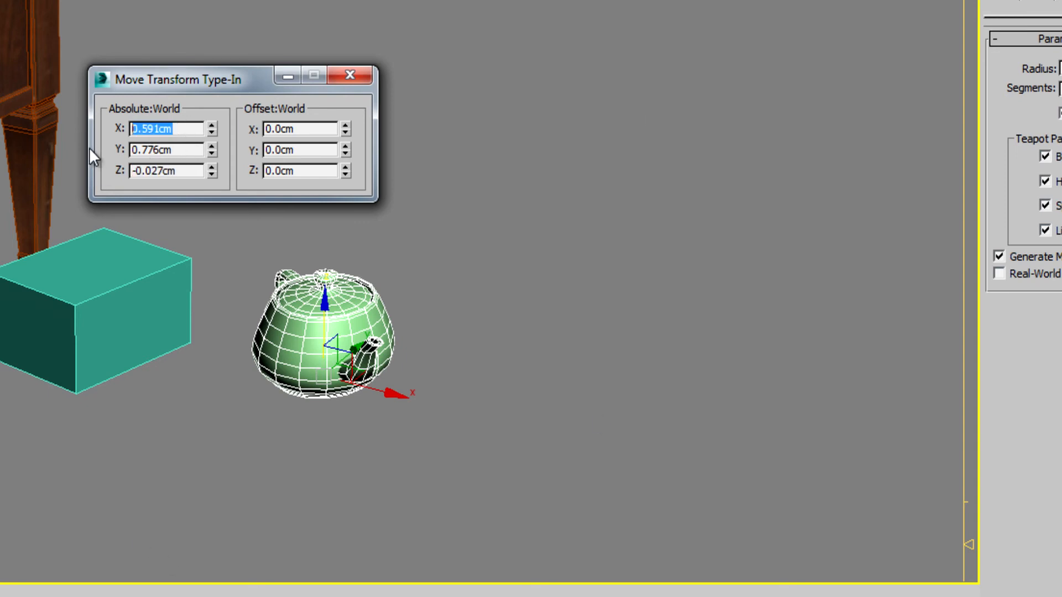
{"action": "type", "text": "0"}
{"action": "left_click_drag", "start_coordinate": [189, 150], "coordinate": [107, 156]}
{"action": "type", "text": "0"}
{"action": "left_click_drag", "start_coordinate": [192, 173], "coordinate": [105, 174]}
{"action": "type", "text": "0"}
{"action": "key", "text": "Return"}
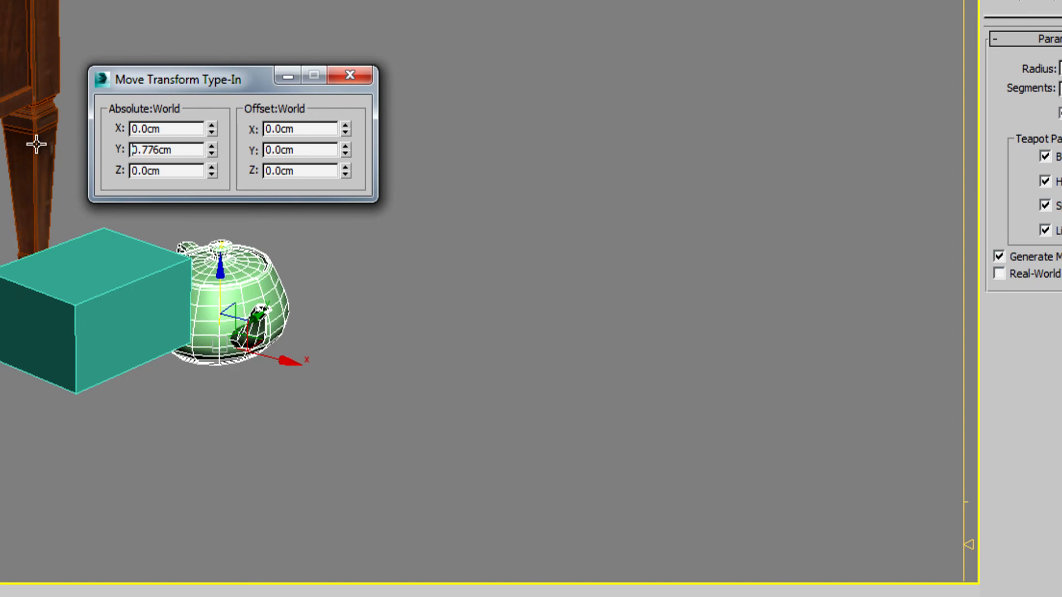
{"action": "left_click_drag", "start_coordinate": [181, 153], "coordinate": [114, 151]}
{"action": "type", "text": "0"}
Close the Move Transform Type-In and show the grid in the Perspective view
{"action": "double_click", "coordinate": [180, 129]}
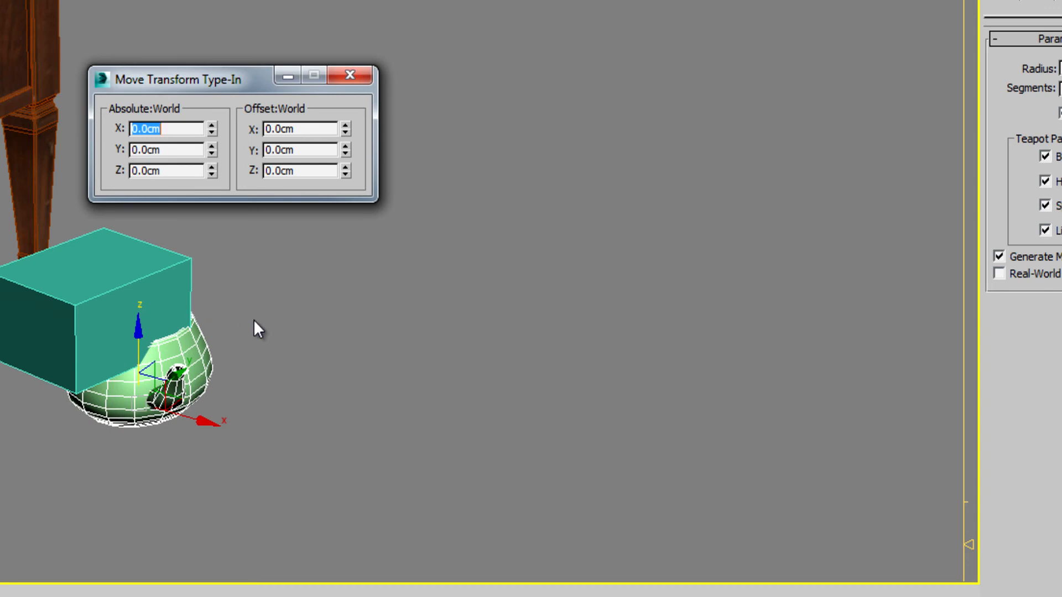
{"action": "type", "text": "g"}
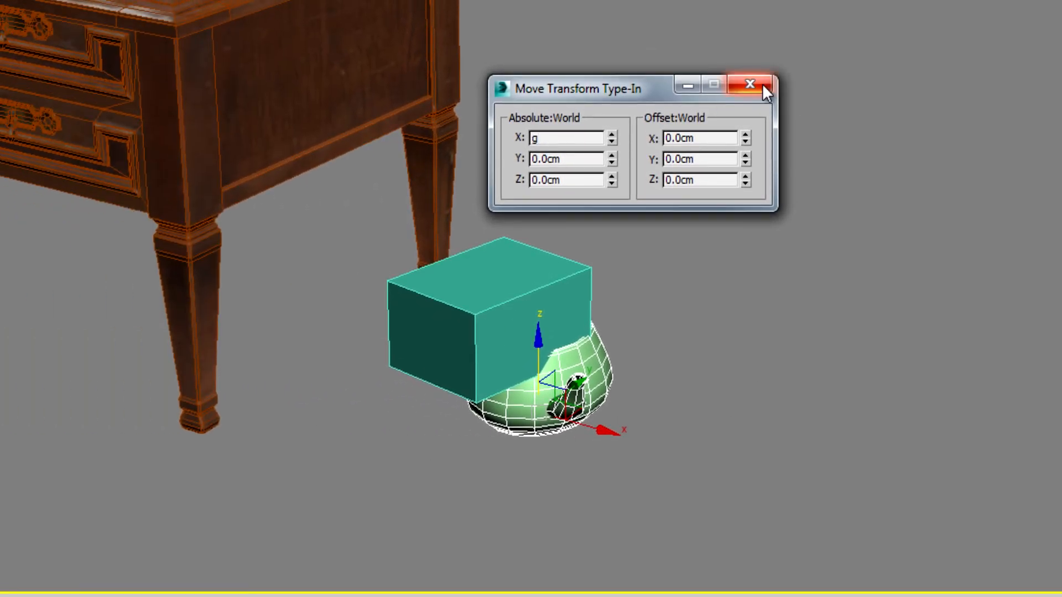
{"action": "left_click", "coordinate": [763, 84]}
{"action": "key", "text": "g"}
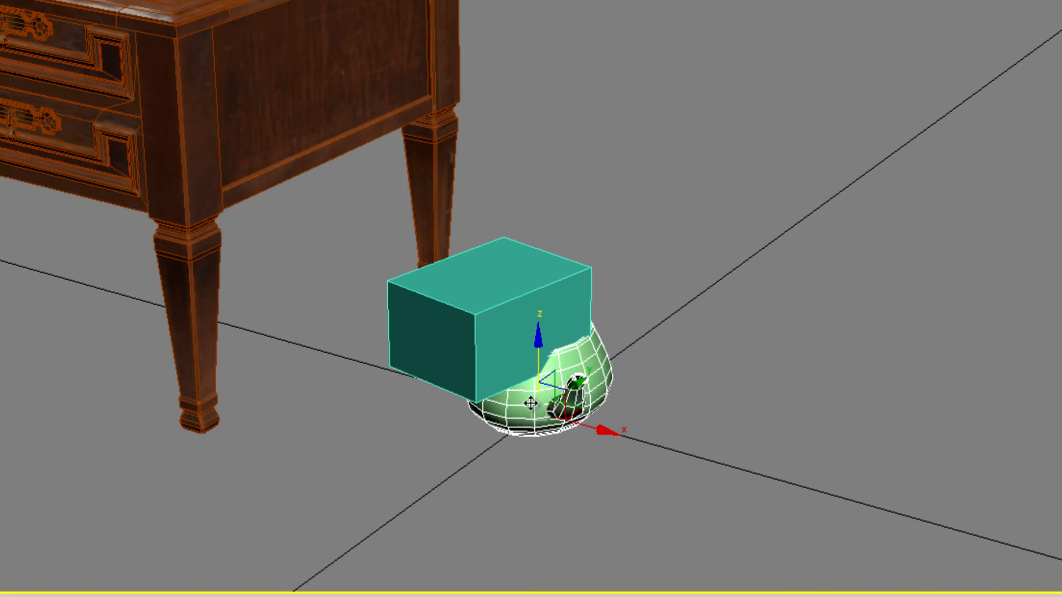
Select the box and set its X, Y and Z position coordinates to 0
{"action": "left_click", "coordinate": [492, 311]}
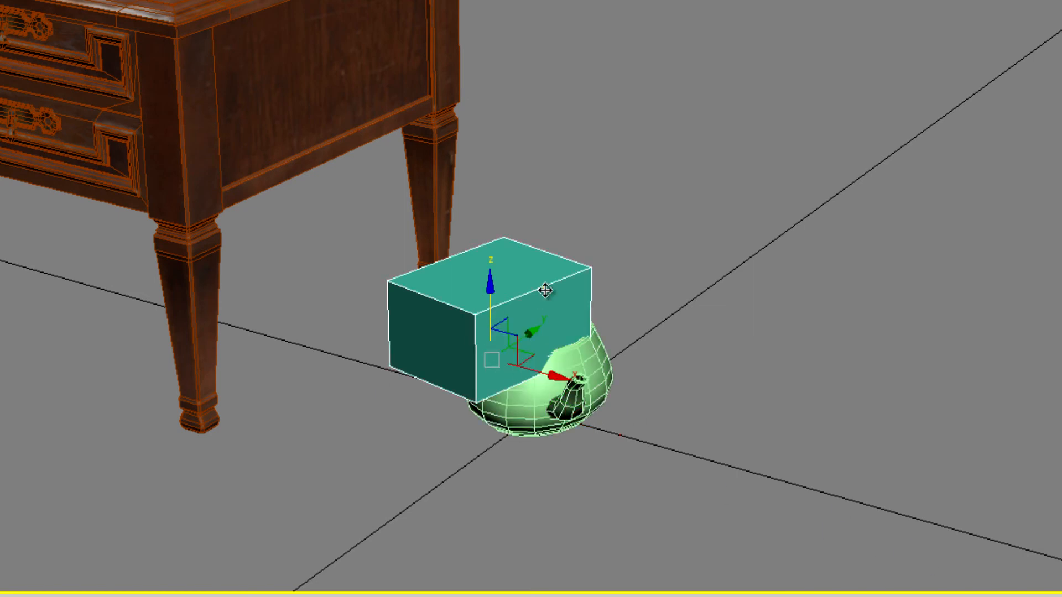
{"action": "right_click", "coordinate": [498, 293]}
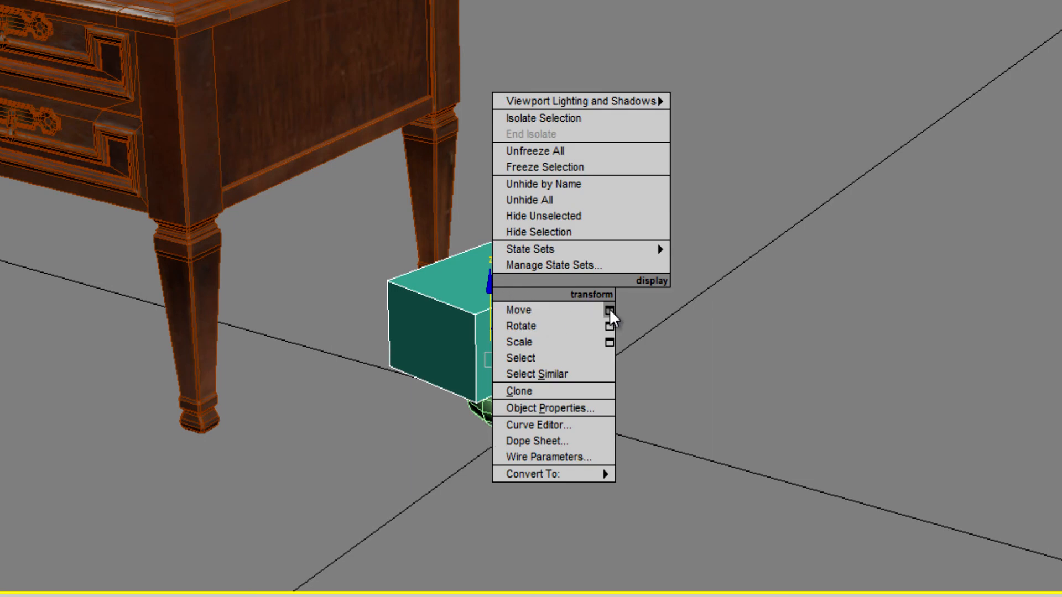
{"action": "left_click", "coordinate": [443, 290]}
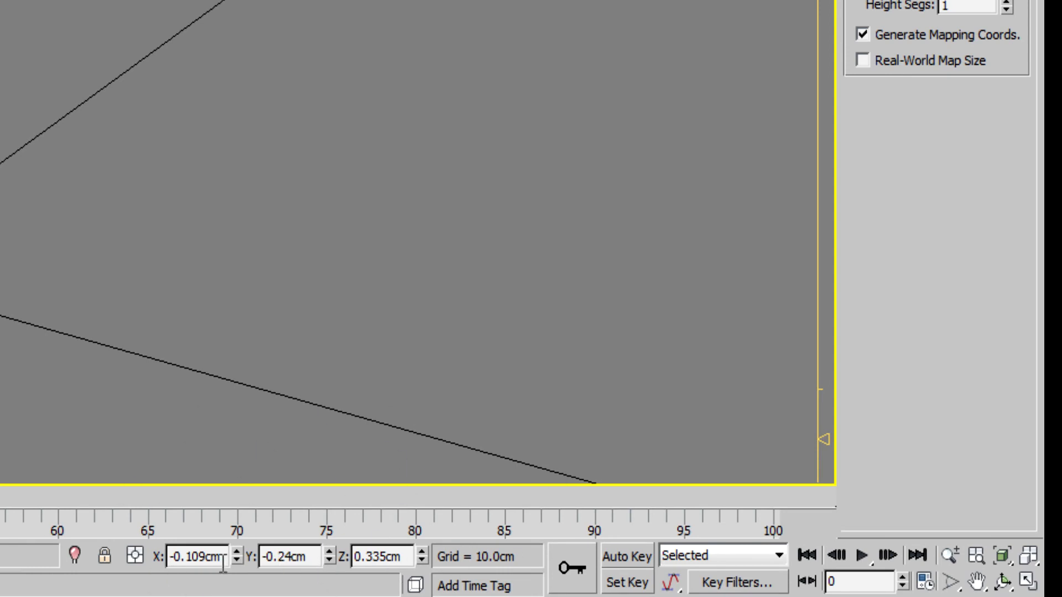
{"action": "left_click_drag", "start_coordinate": [223, 561], "coordinate": [63, 554]}
{"action": "type", "text": "0"}
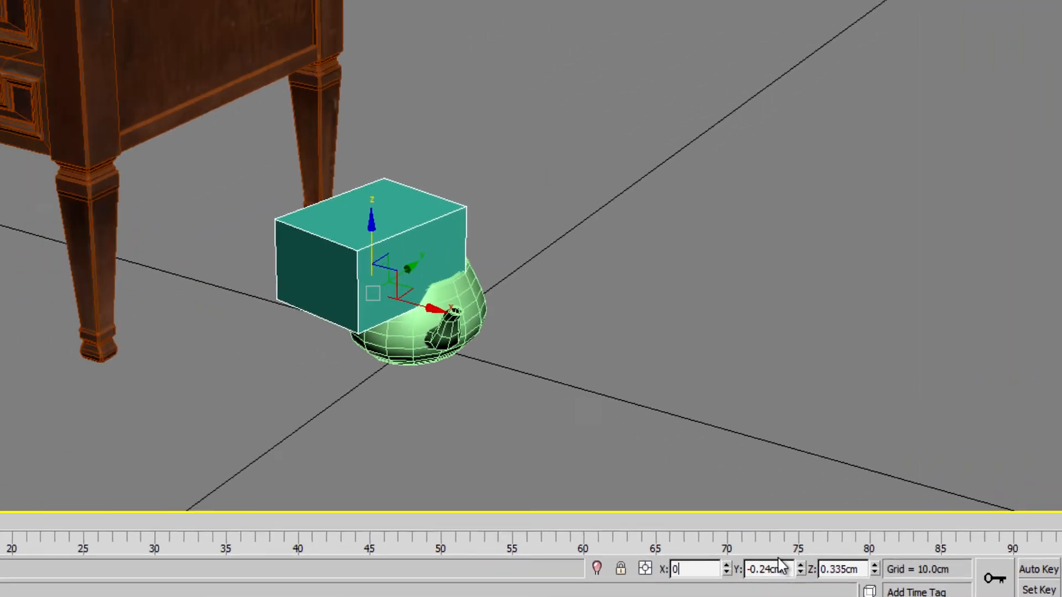
{"action": "key", "text": "Tab"}
{"action": "type", "text": "0"}
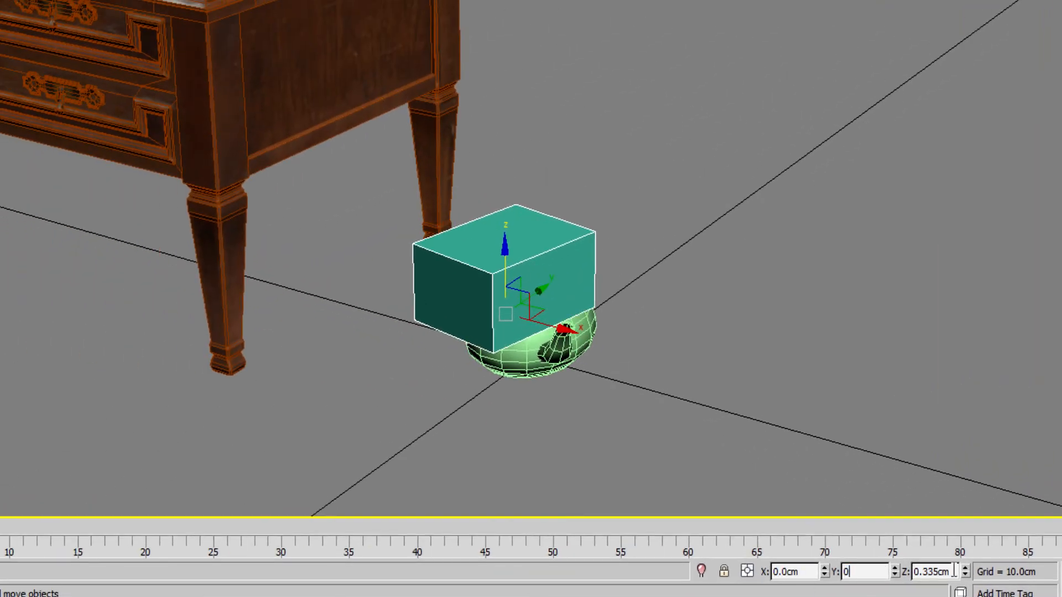
{"action": "key", "text": "Tab"}
{"action": "type", "text": "0"}
{"action": "left_click", "coordinate": [881, 571]}
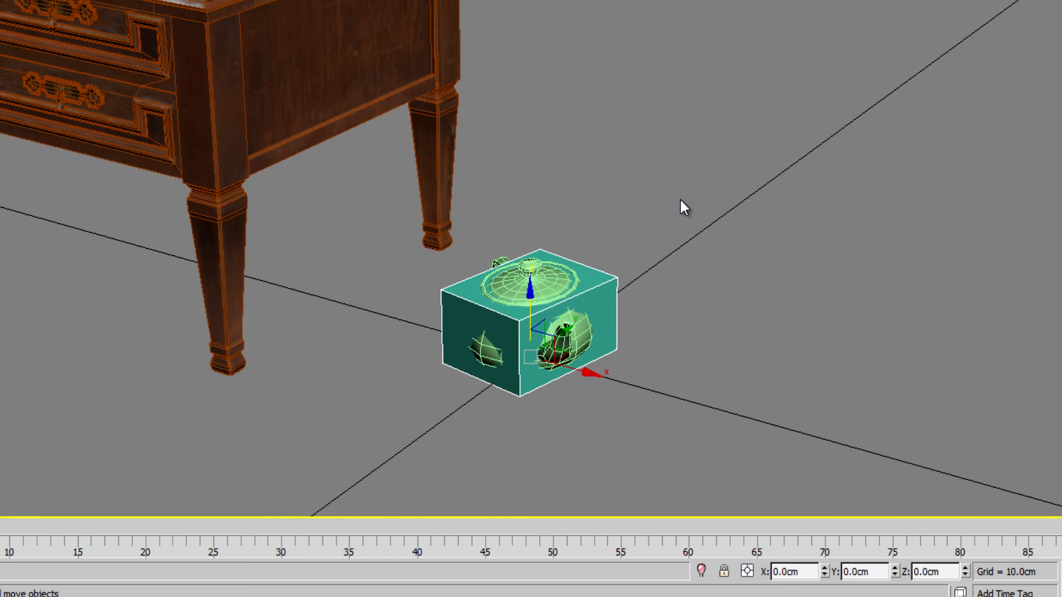
Set the box's rotation about the Z axis to 0 with the Rotate tool active
{"action": "key", "text": "e"}
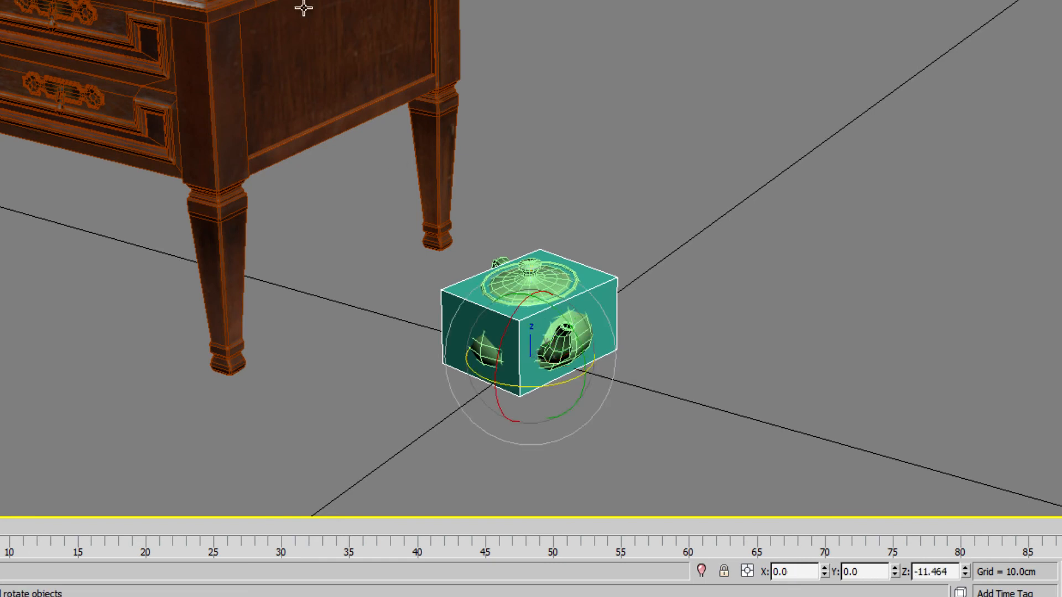
{"action": "double_click", "coordinate": [954, 575]}
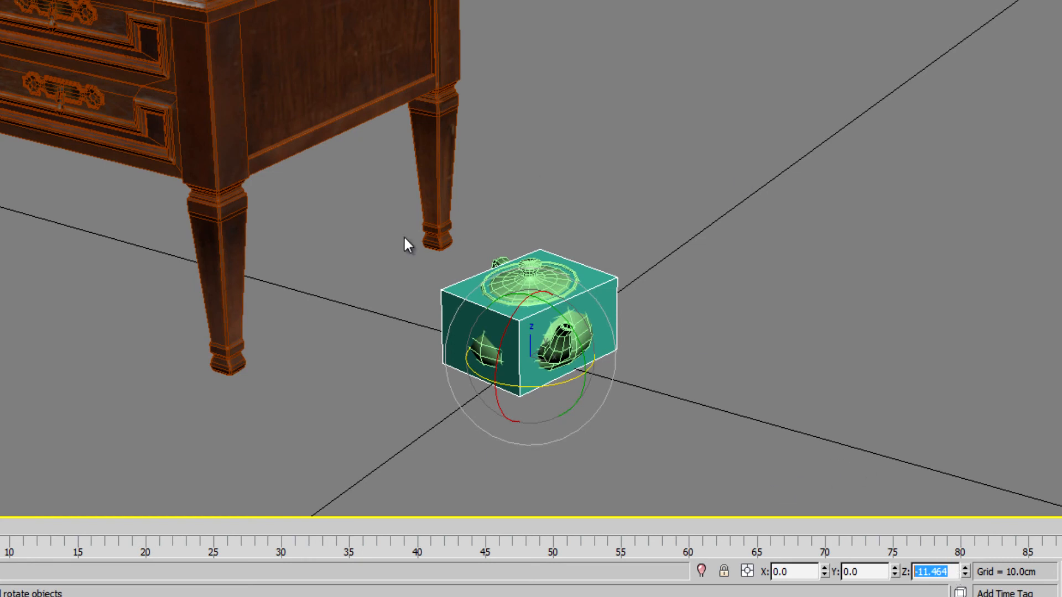
{"action": "type", "text": "0"}
{"action": "key", "text": "Return"}
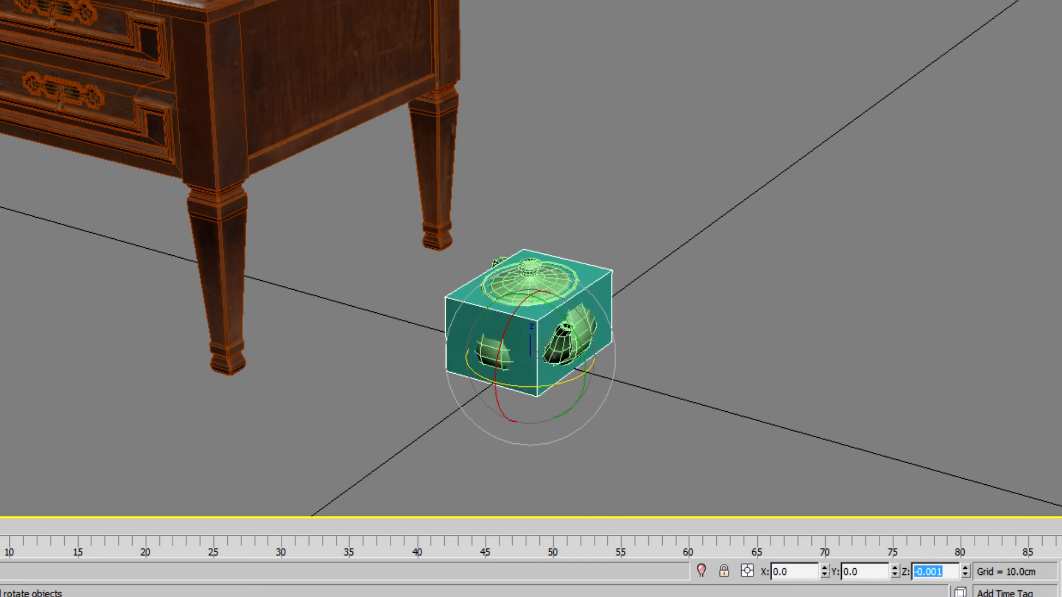
Select the end table with the Move tool and set its X, Y and Z position to 0
{"action": "mouse_move", "coordinate": [507, 338]}
{"action": "middle_mouse_down", "text": "alt"}
{"action": "mouse_move", "coordinate": [528, 256]}
{"action": "mouse_move", "coordinate": [594, 192]}
{"action": "mouse_move", "coordinate": [728, 230]}
{"action": "mouse_move", "coordinate": [716, 298]}
{"action": "mouse_move", "coordinate": [548, 294]}
{"action": "mouse_move", "coordinate": [452, 321]}
{"action": "mouse_move", "coordinate": [408, 431]}
{"action": "mouse_move", "coordinate": [491, 335]}
{"action": "middle_mouse_up", "text": "alt"}
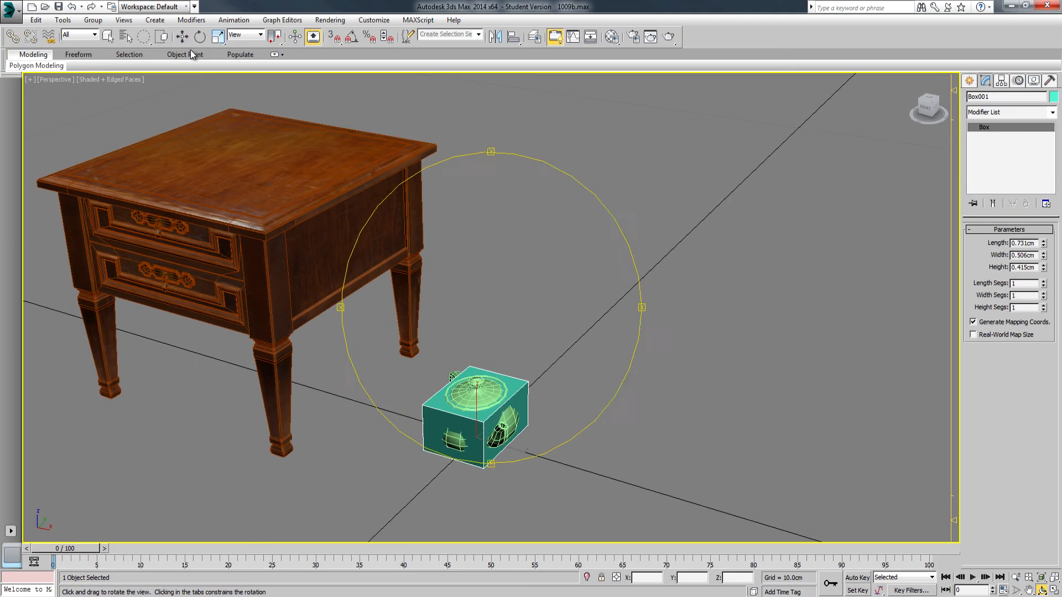
{"action": "left_click", "coordinate": [182, 37]}
{"action": "left_click", "coordinate": [239, 169]}
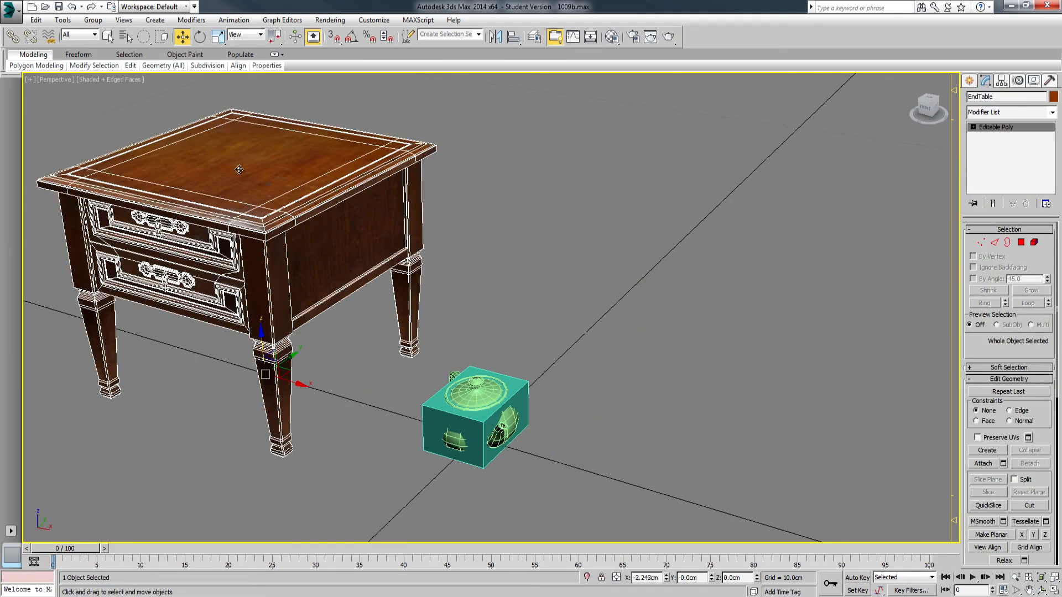
{"action": "left_click", "coordinate": [662, 578]}
{"action": "type", "text": "0"}
{"action": "key", "text": "Tab"}
{"action": "type", "text": "0"}
{"action": "key", "text": "Tab"}
{"action": "type", "text": "0"}
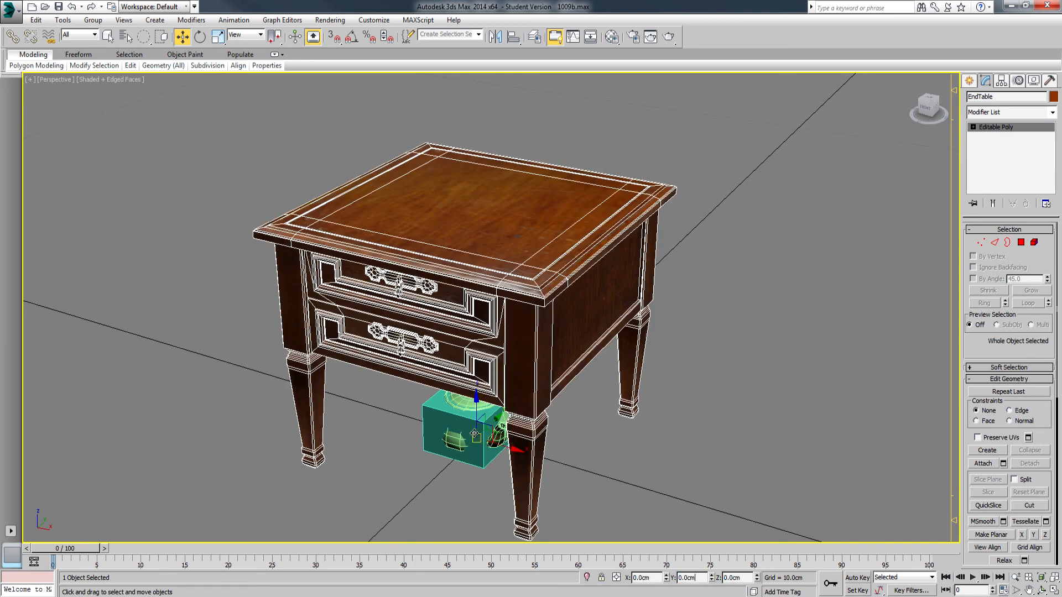
Select all three objects, restore the rectangular selection region, and narrow the selection to the box and teapot
{"action": "mouse_move", "coordinate": [239, 155]}
{"action": "left_mouse_down"}
{"action": "mouse_move", "coordinate": [581, 443]}
{"action": "mouse_move", "coordinate": [677, 440]}
{"action": "left_mouse_up"}
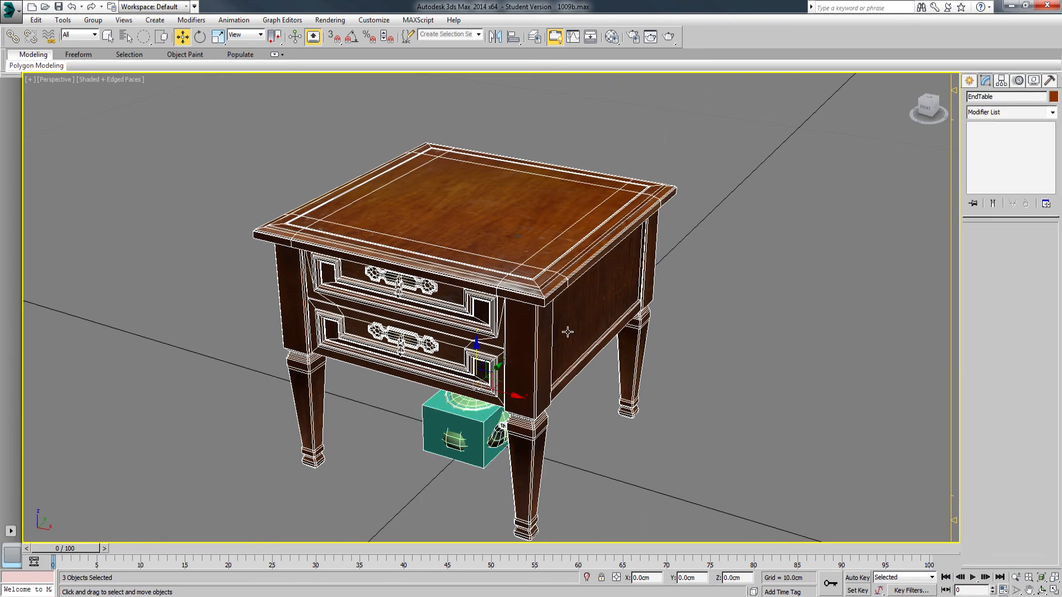
{"action": "left_click_drag", "start_coordinate": [144, 39], "coordinate": [143, 36]}
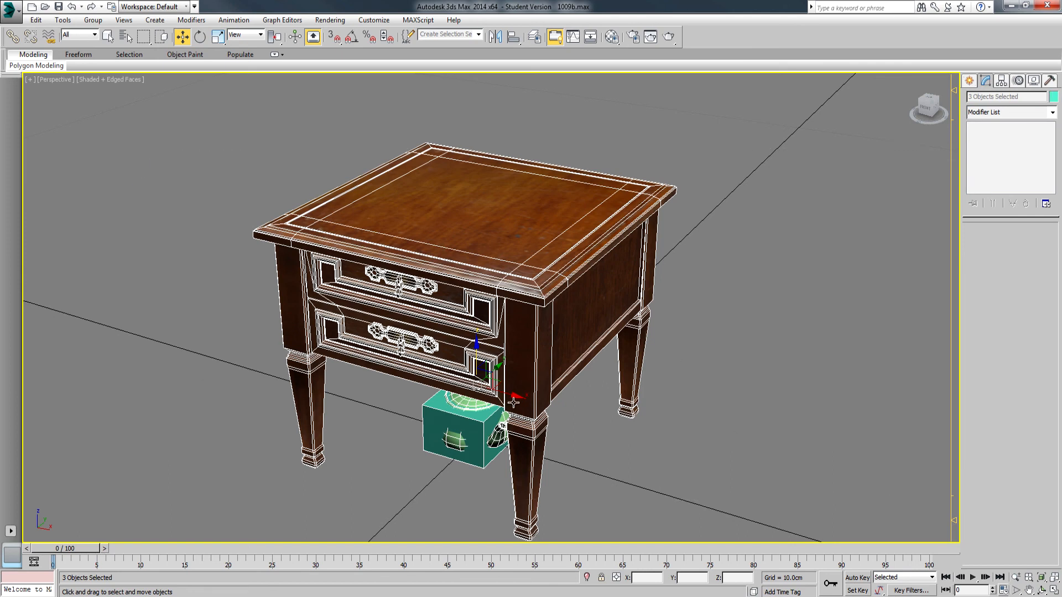
{"action": "left_click_drag", "start_coordinate": [500, 425], "coordinate": [499, 422]}
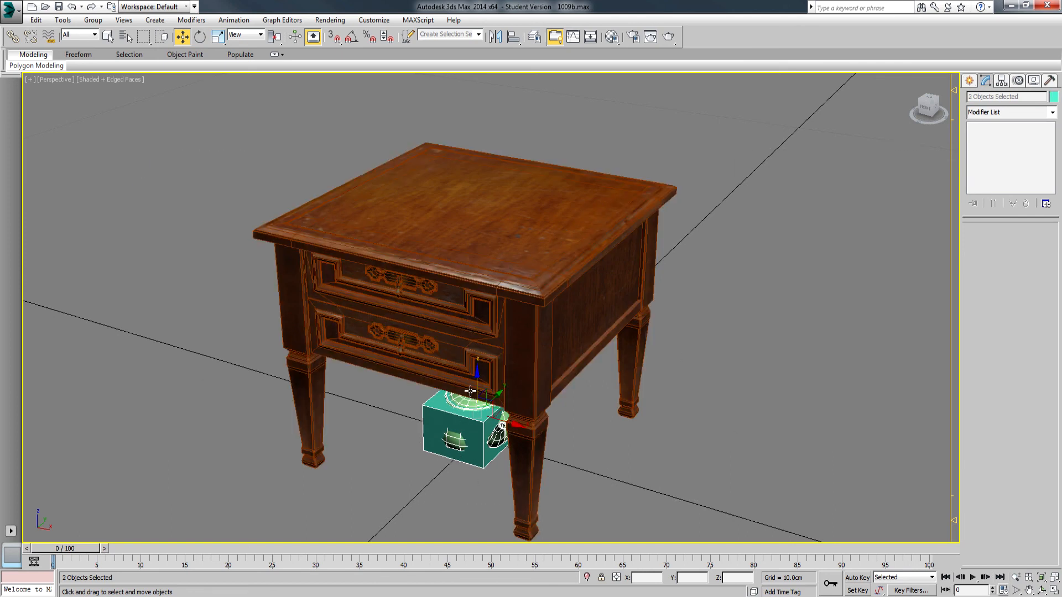
Raise the box and teapot to a Z position of about 1.99 cm on the tabletop, and move the teapot alone to its front corner
{"action": "left_click_drag", "start_coordinate": [477, 382], "coordinate": [493, 146]}
{"action": "left_click", "coordinate": [452, 199]}
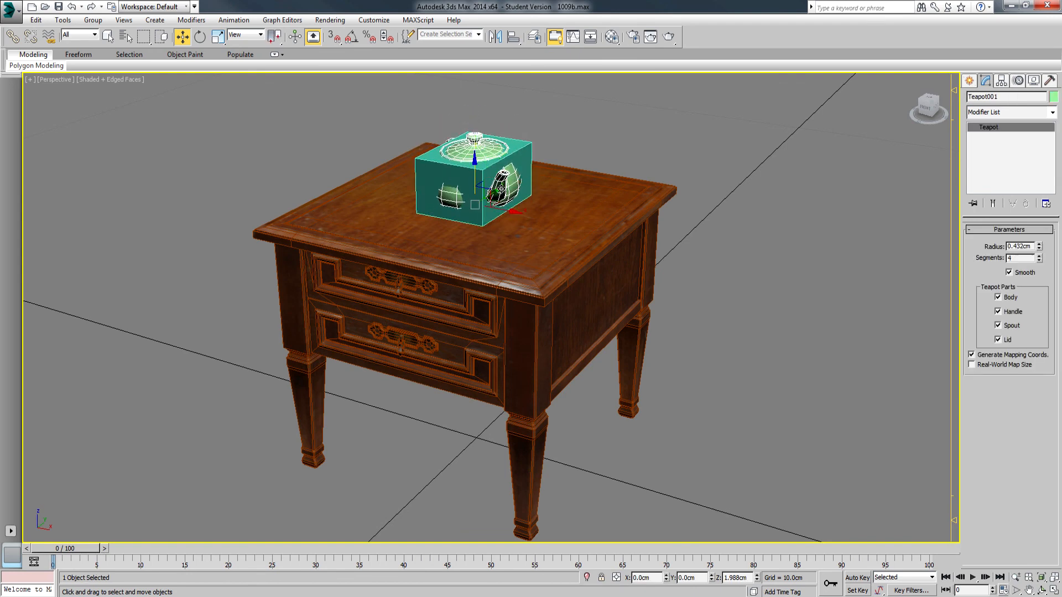
{"action": "left_click_drag", "start_coordinate": [498, 188], "coordinate": [546, 268]}
Move the box along the X axis to about -0.31 cm, away from the teapot, and inspect the arrangement on the table
{"action": "left_click", "coordinate": [479, 179]}
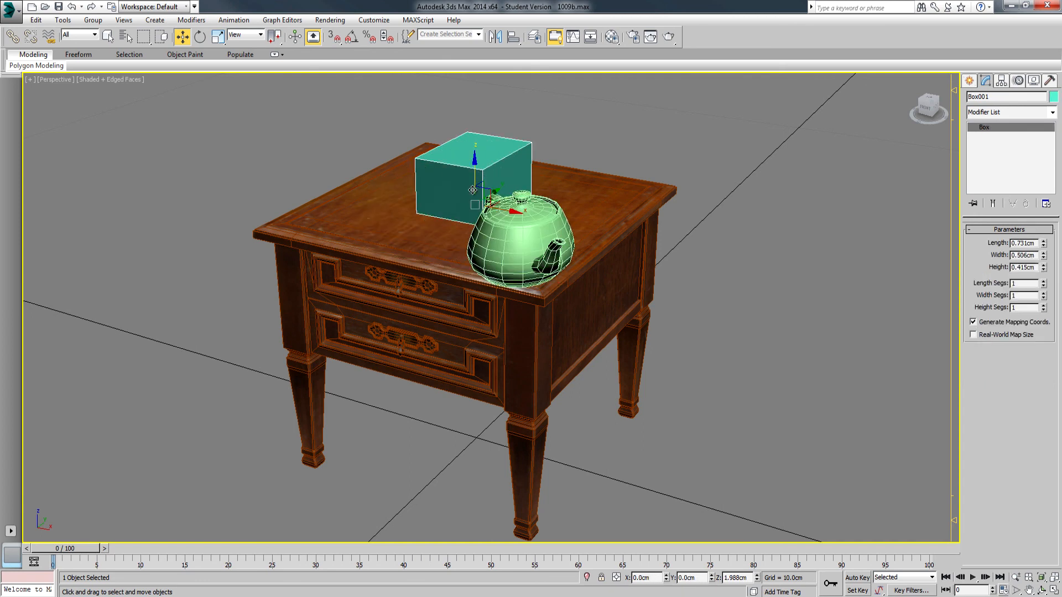
{"action": "left_click_drag", "start_coordinate": [499, 208], "coordinate": [464, 202]}
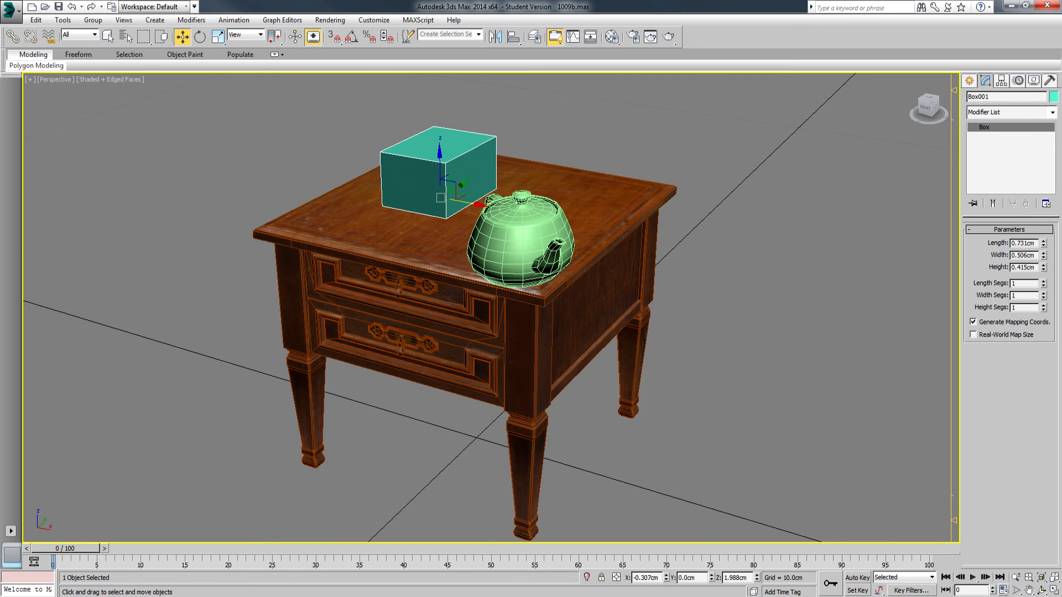
{"action": "left_click", "coordinate": [1042, 590]}
{"action": "mouse_move", "coordinate": [520, 309]}
{"action": "left_mouse_down"}
{"action": "mouse_move", "coordinate": [536, 304]}
{"action": "mouse_move", "coordinate": [536, 321]}
{"action": "mouse_move", "coordinate": [493, 297]}
{"action": "mouse_move", "coordinate": [417, 298]}
{"action": "mouse_move", "coordinate": [368, 337]}
{"action": "mouse_move", "coordinate": [502, 316]}
{"action": "left_mouse_up"}
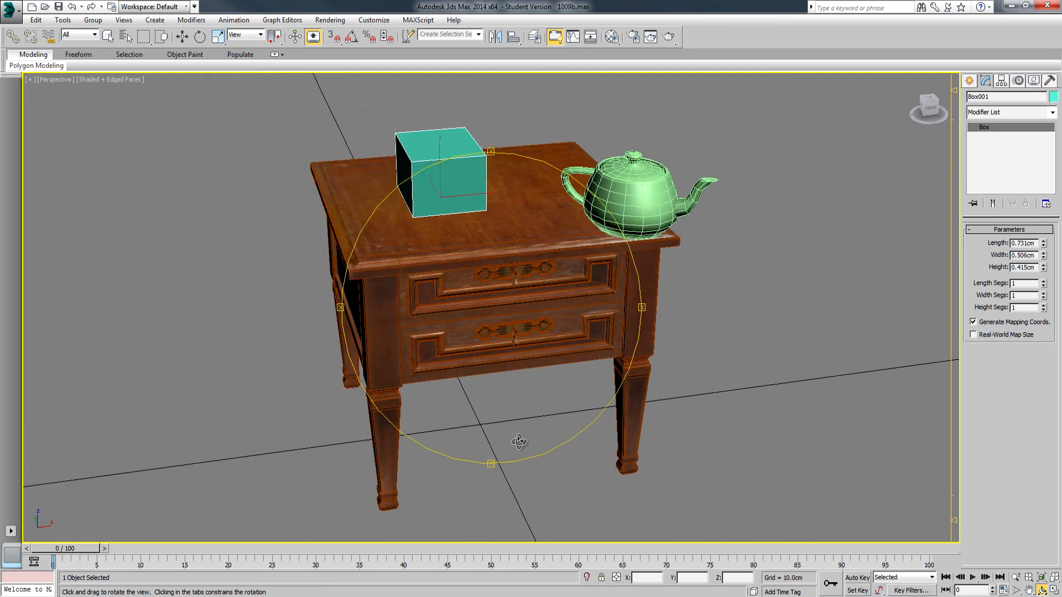
{"action": "mouse_move", "coordinate": [481, 332]}
{"action": "left_mouse_down"}
{"action": "mouse_move", "coordinate": [483, 308]}
{"action": "mouse_move", "coordinate": [470, 315]}
{"action": "left_mouse_up"}
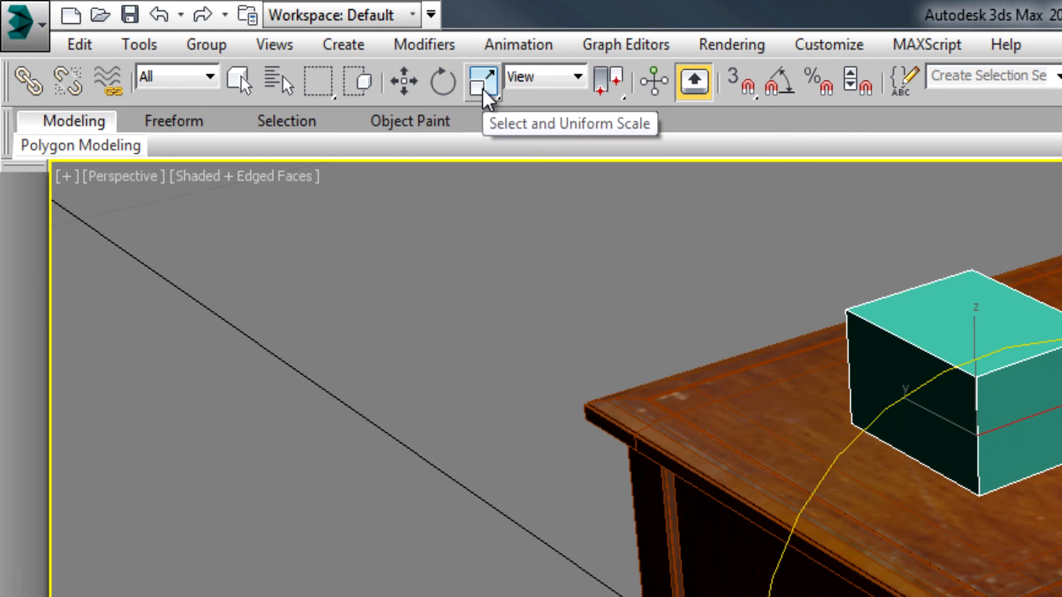
Select the end table with the Move tool, review its move, rotate and scale context options, and clear the selection
{"action": "left_click", "coordinate": [239, 81]}
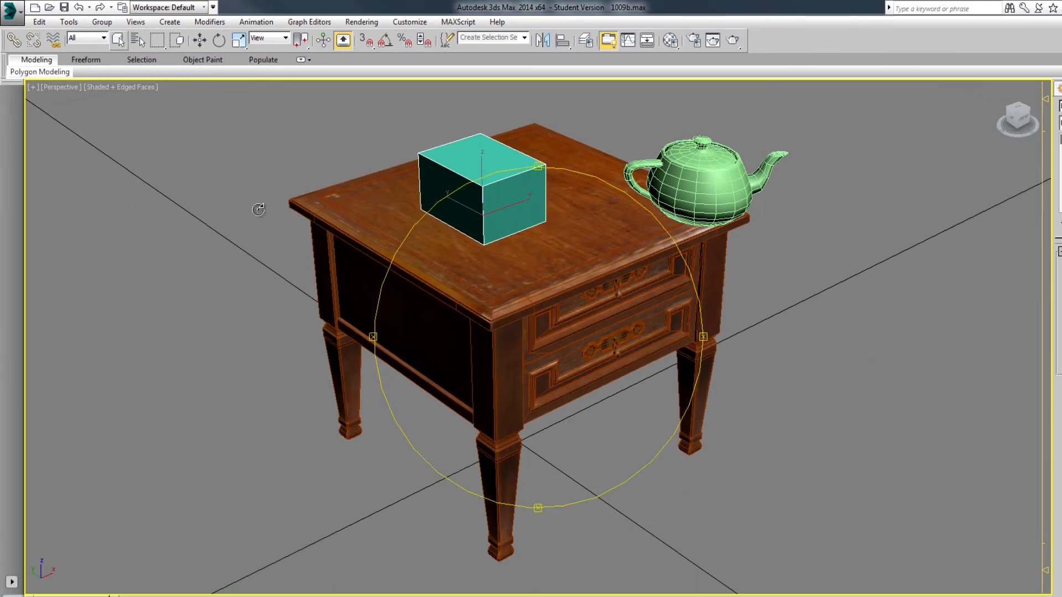
{"action": "key", "text": "w"}
{"action": "left_click", "coordinate": [452, 285]}
{"action": "right_click", "coordinate": [450, 283]}
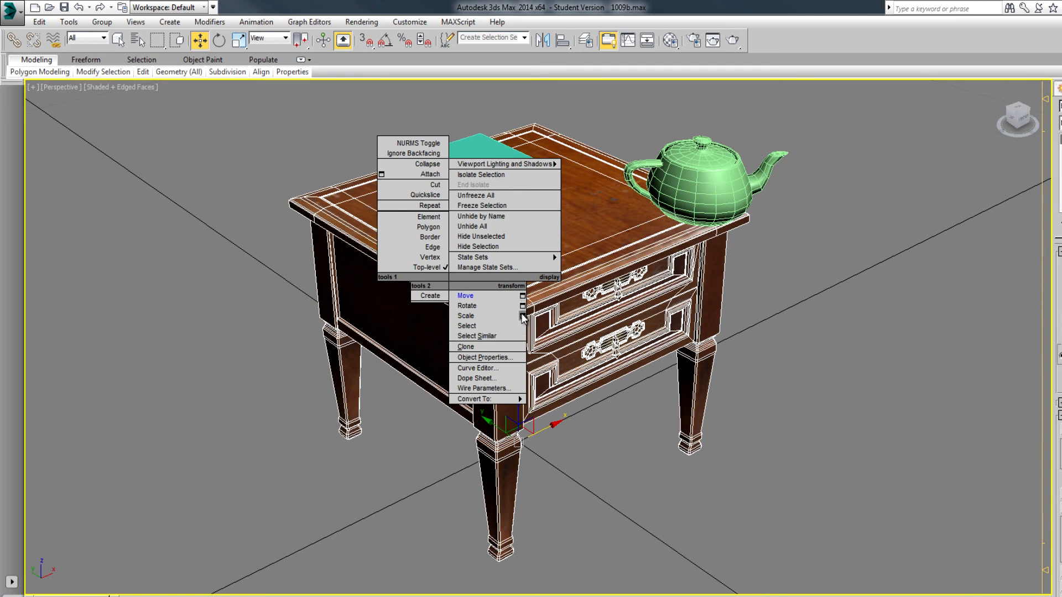
{"action": "left_click", "coordinate": [844, 306]}
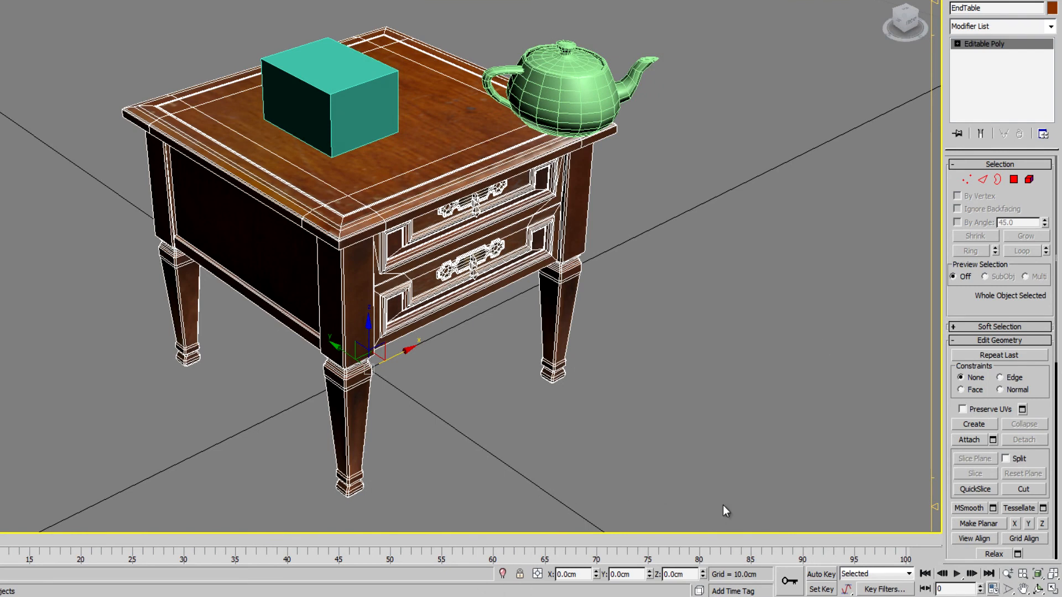
{"action": "left_click", "coordinate": [825, 340]}
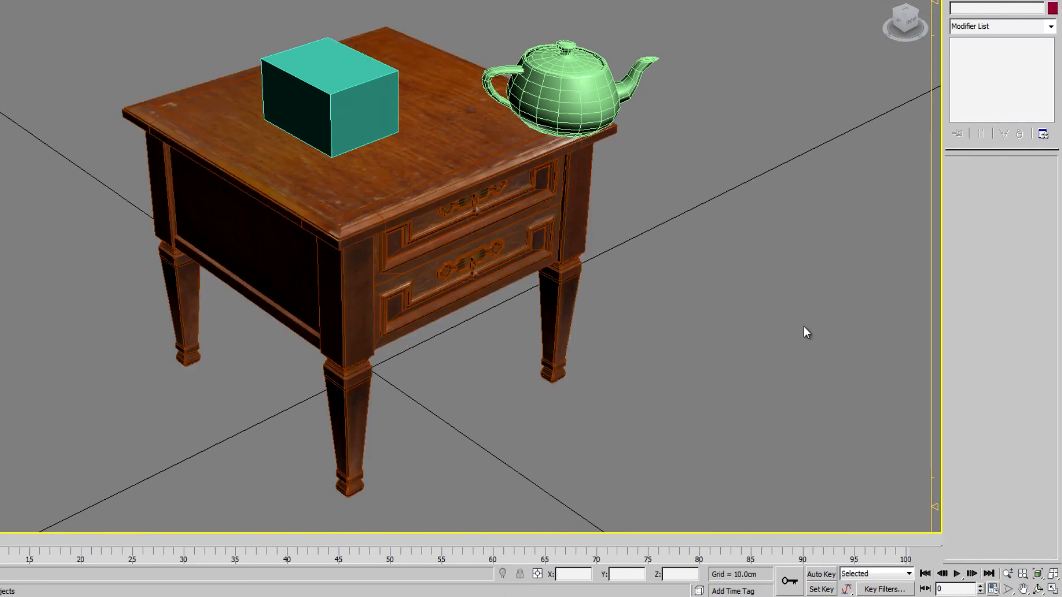